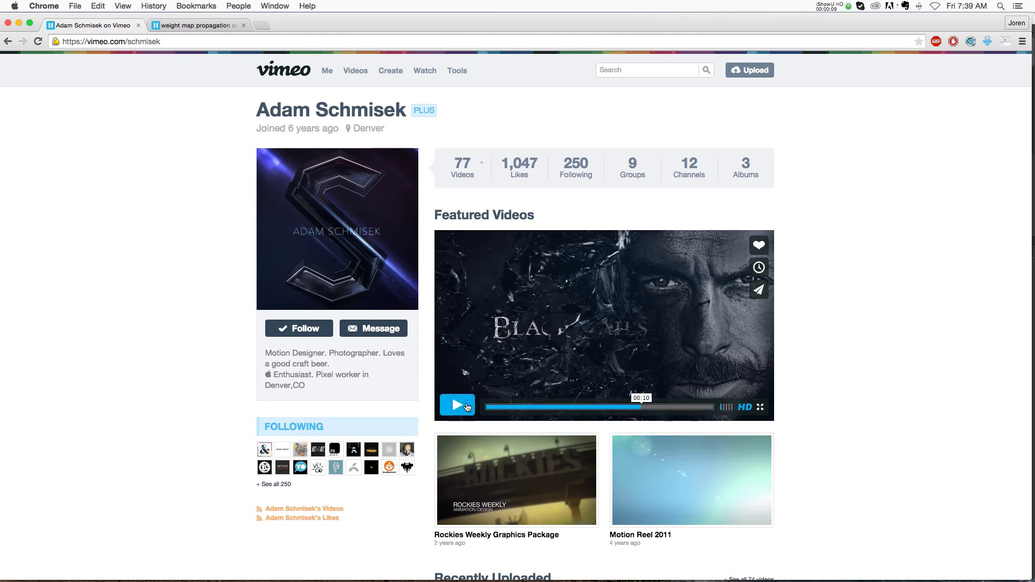
Play the featured video on the motion designer's Vimeo profile from the start and look through the page
click(486, 407)
click(452, 408)
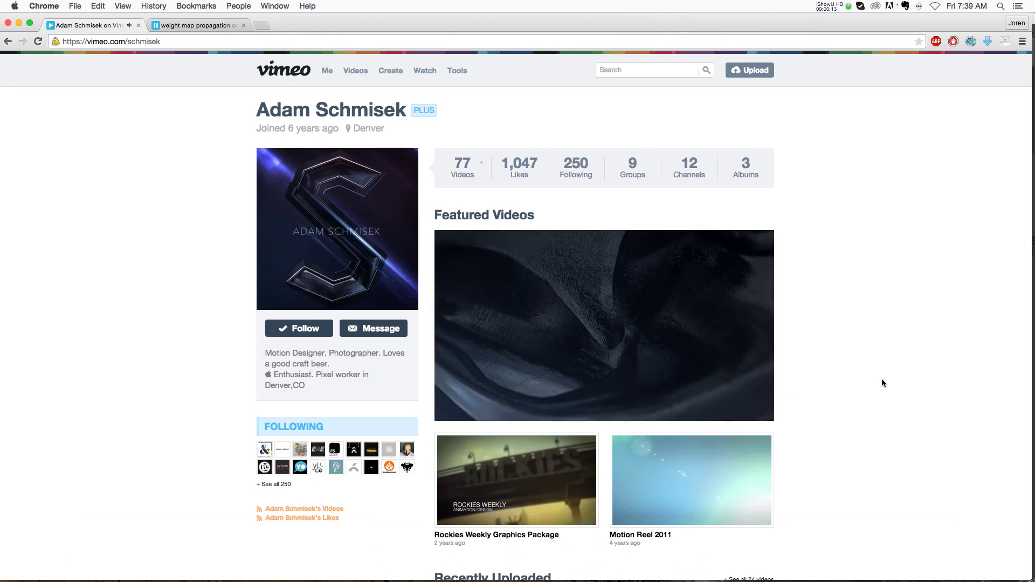
scroll(882, 380, down, 3)
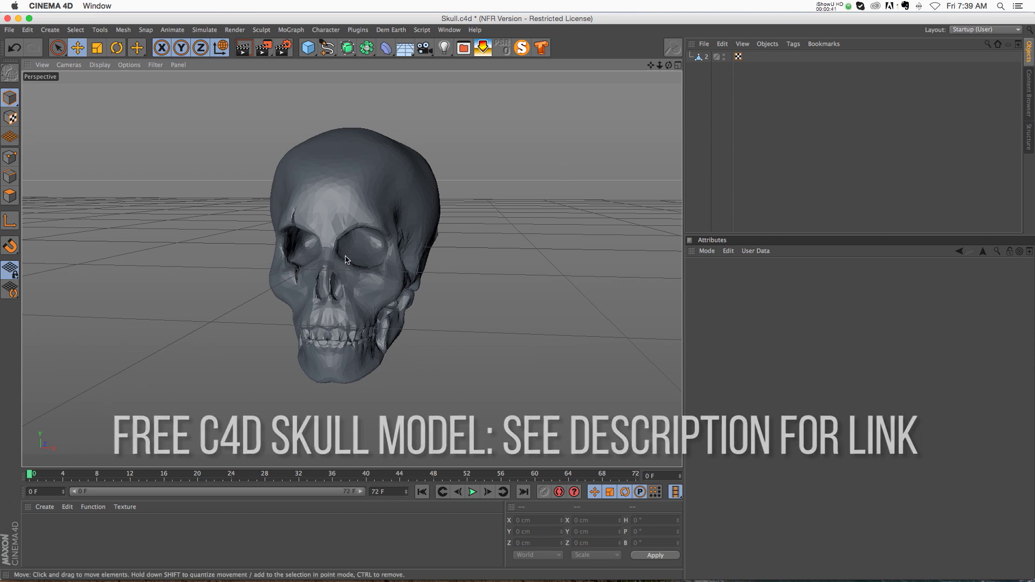
In Cinema 4D, select the skull object and all of its polygons in polygon mode
alt+drag(347, 261, 392, 267)
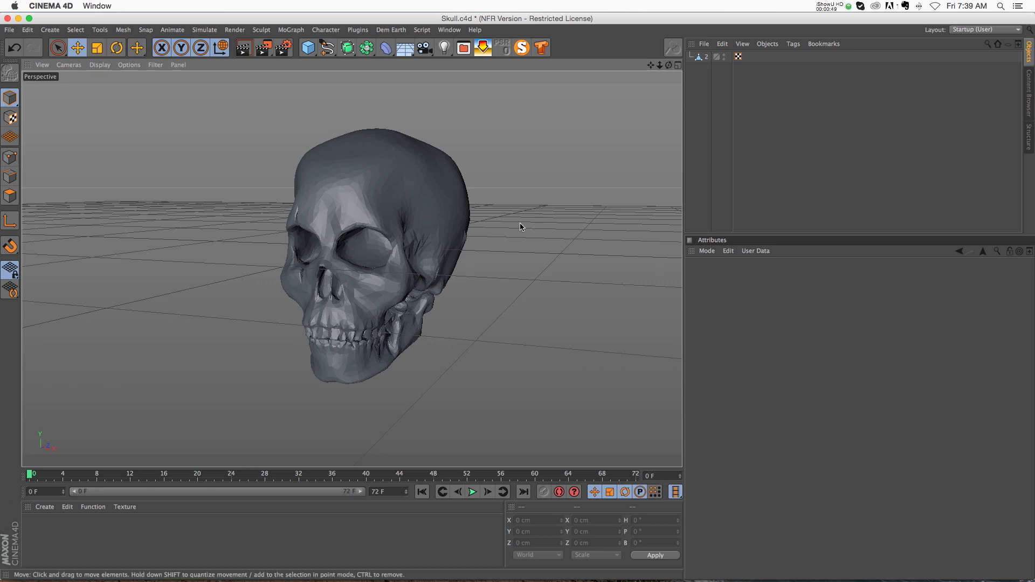
drag(668, 66, 658, 64)
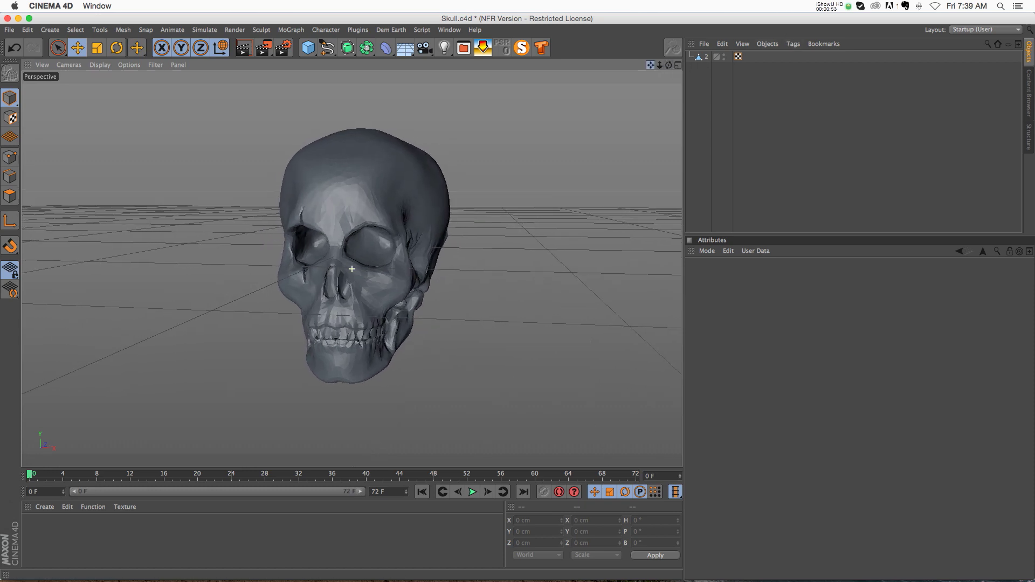
click(703, 58)
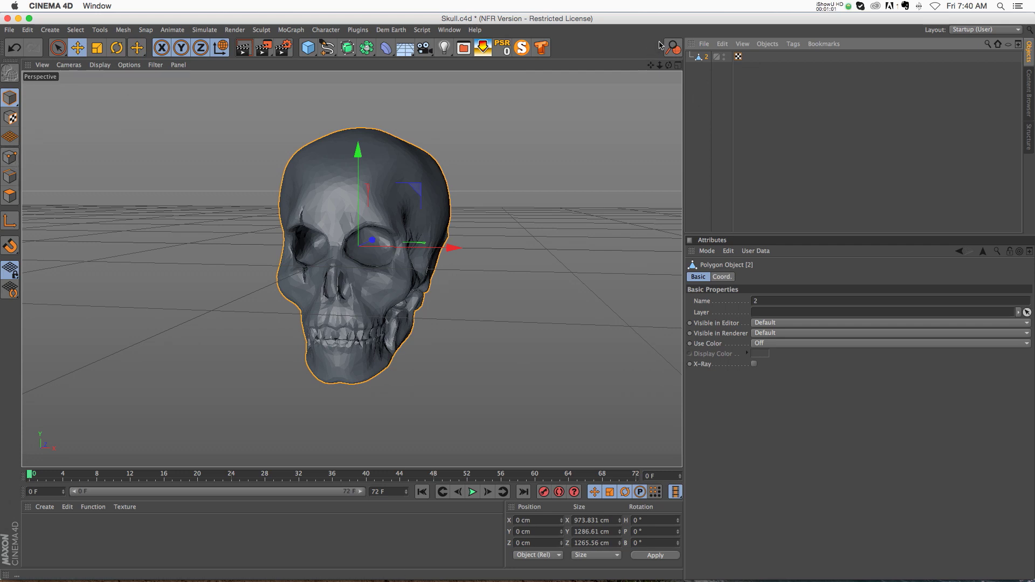
click(10, 196)
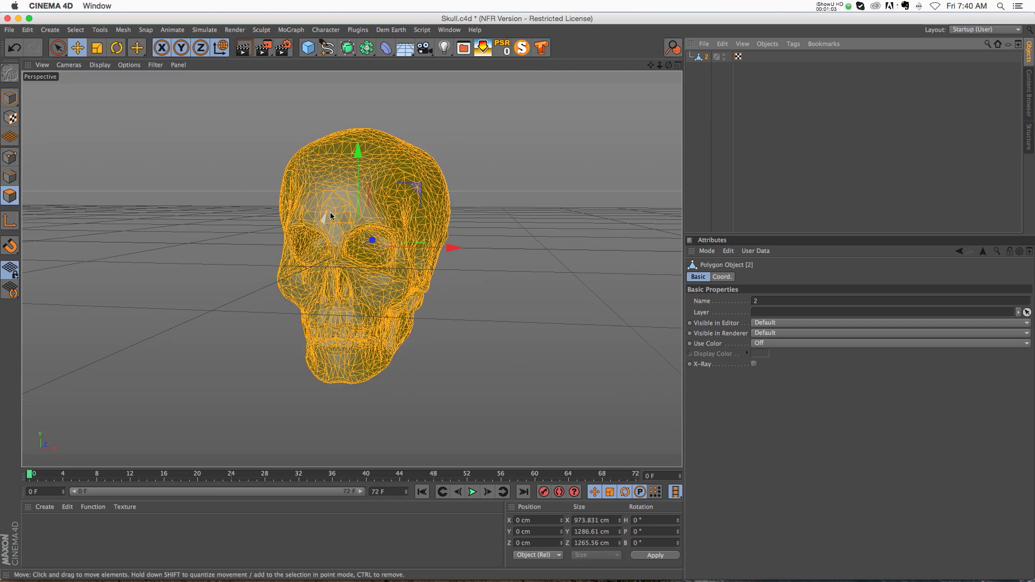
click(375, 215)
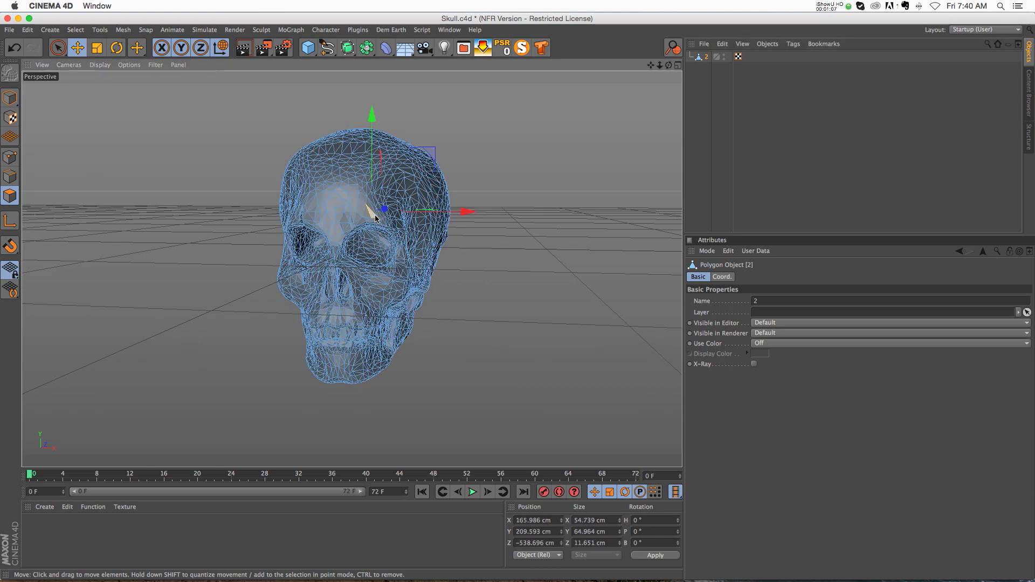
key(super+a)
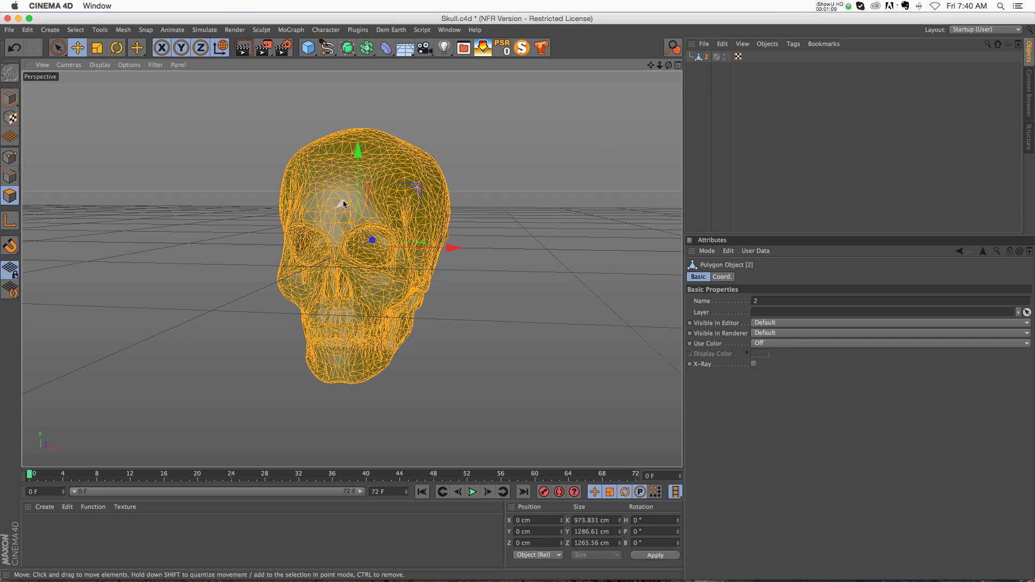
Create a vertex map on the skull by setting the selected polygons' vertex weight to 0%
key(v)
mouse_move(401, 180)
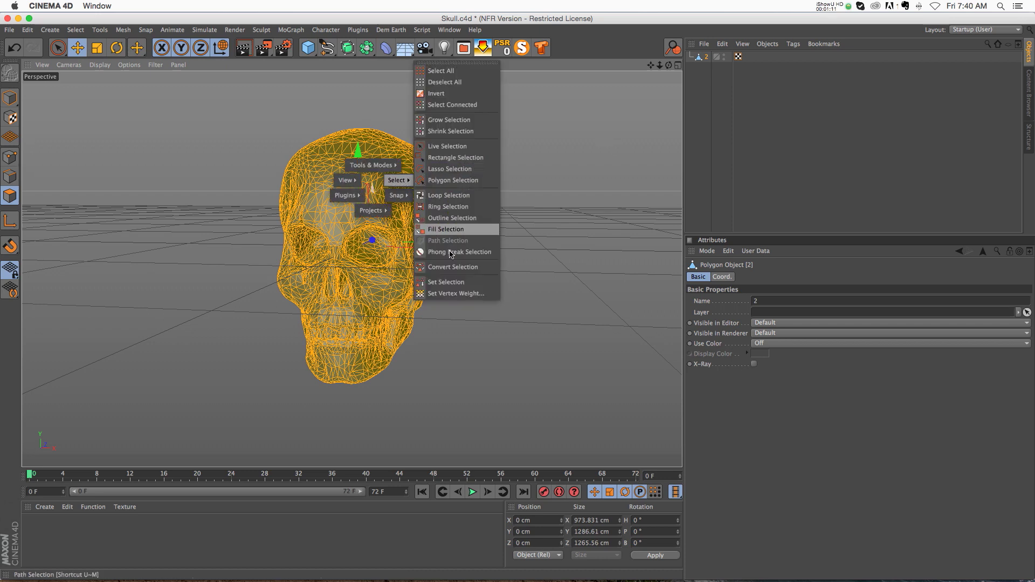
click(445, 298)
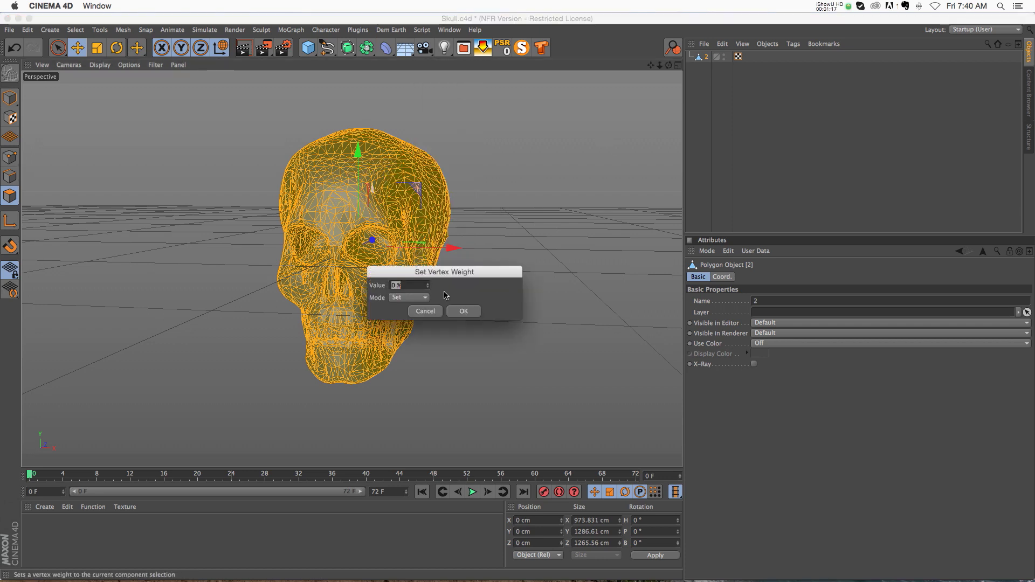
drag(428, 276, 463, 224)
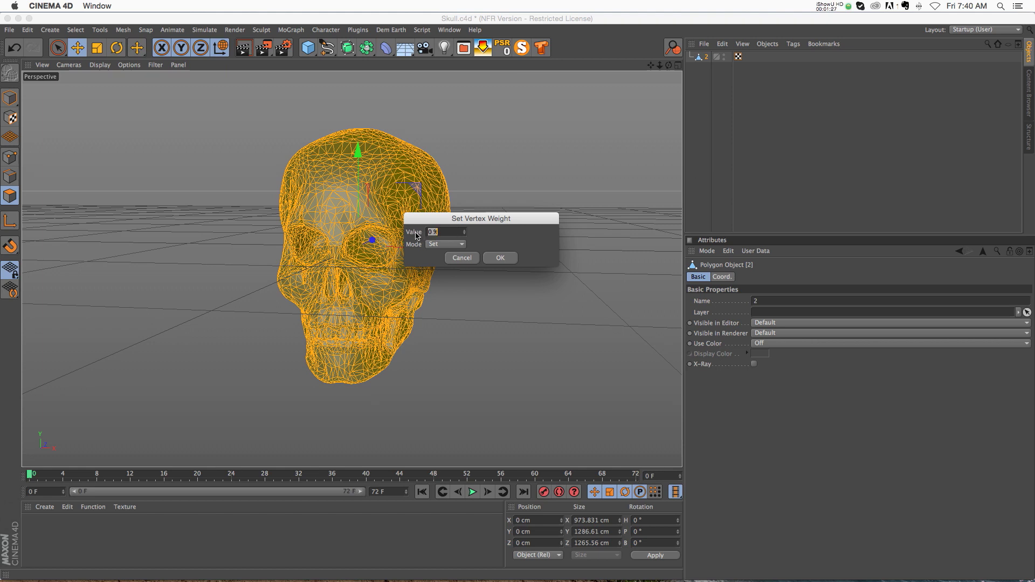
text(100)
click(500, 257)
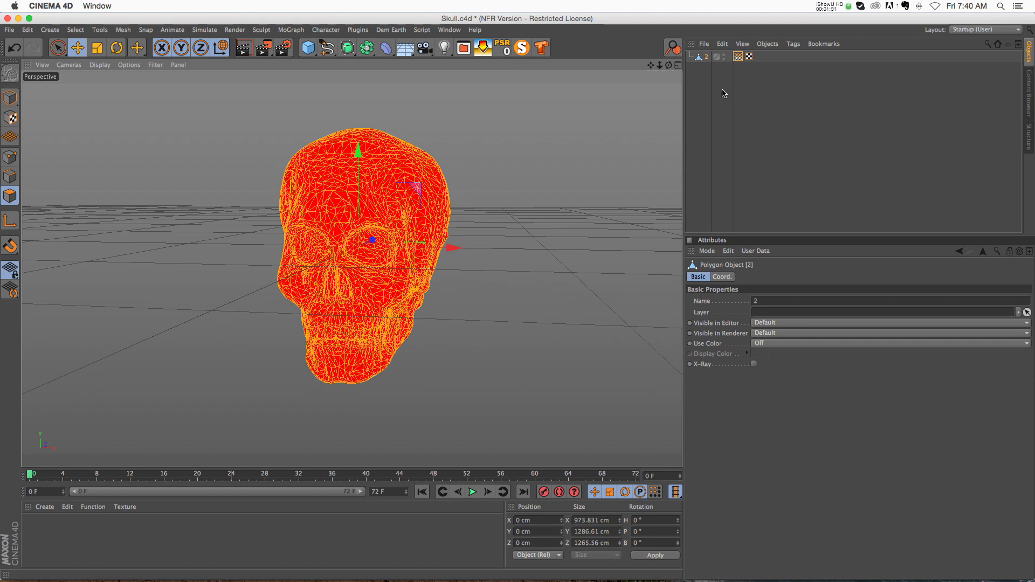
Add a Pose Morph tag to the skull object and enable Maps as its mixing type
right_click(705, 58)
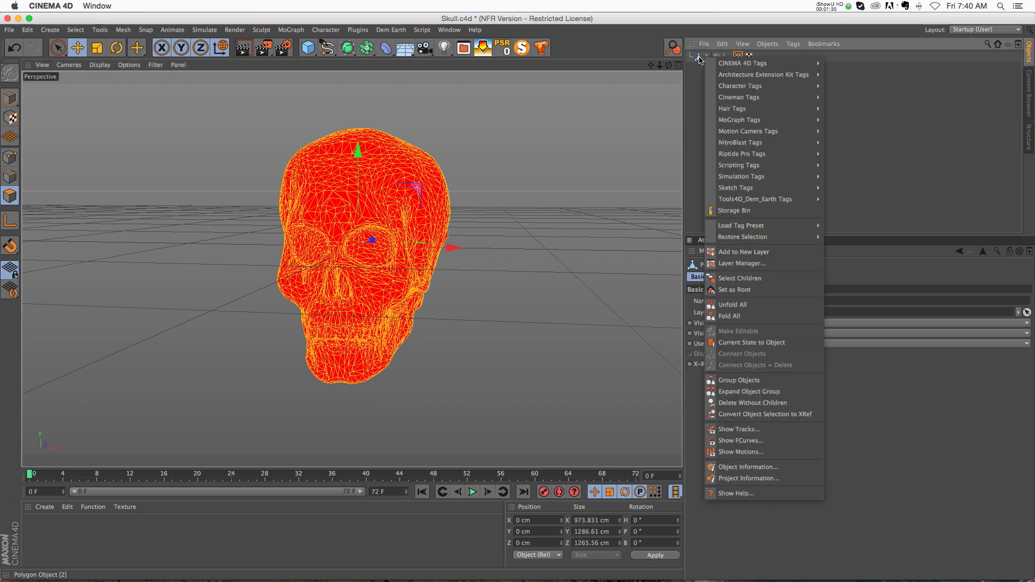
mouse_move(752, 86)
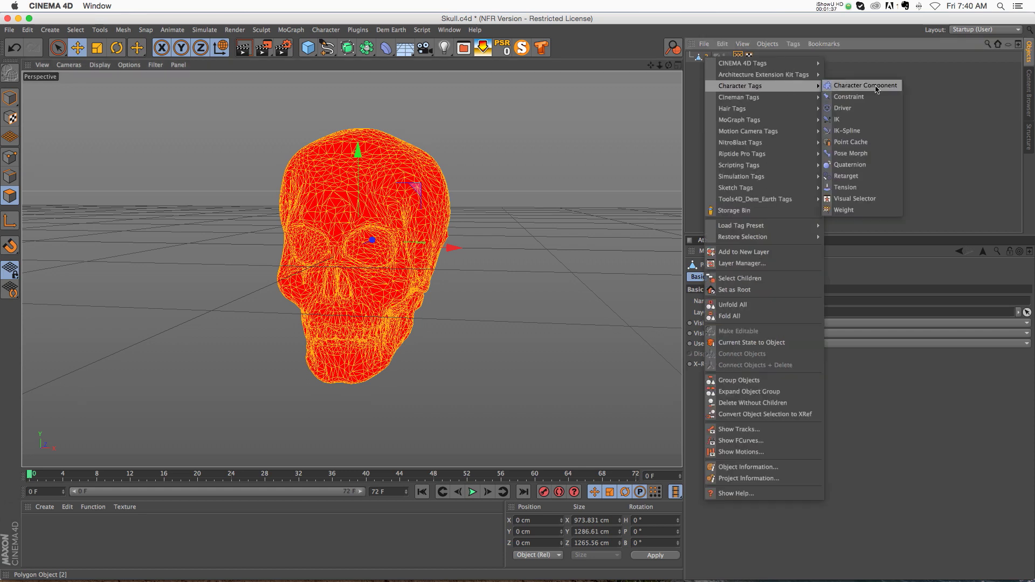
click(854, 153)
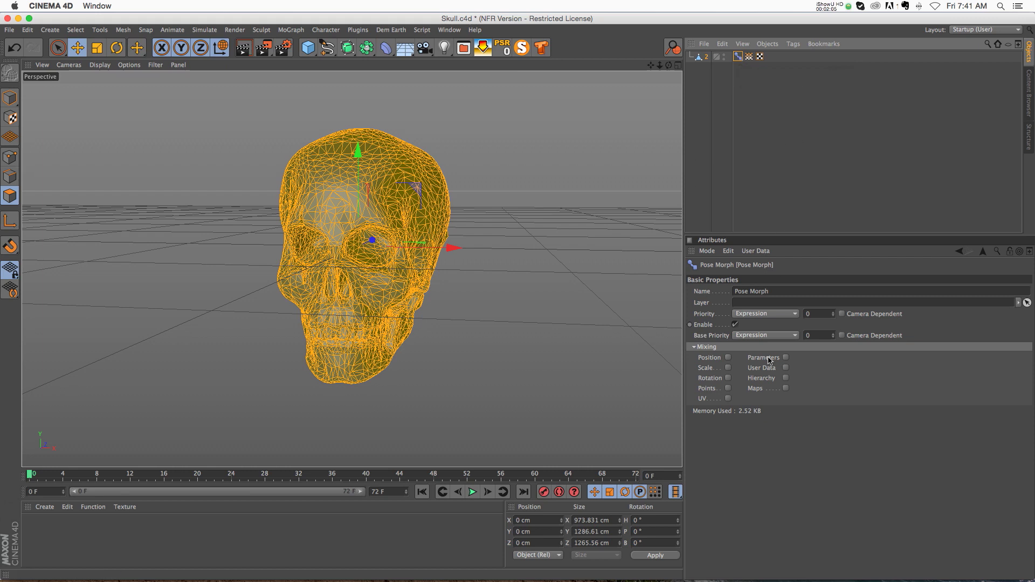
click(785, 389)
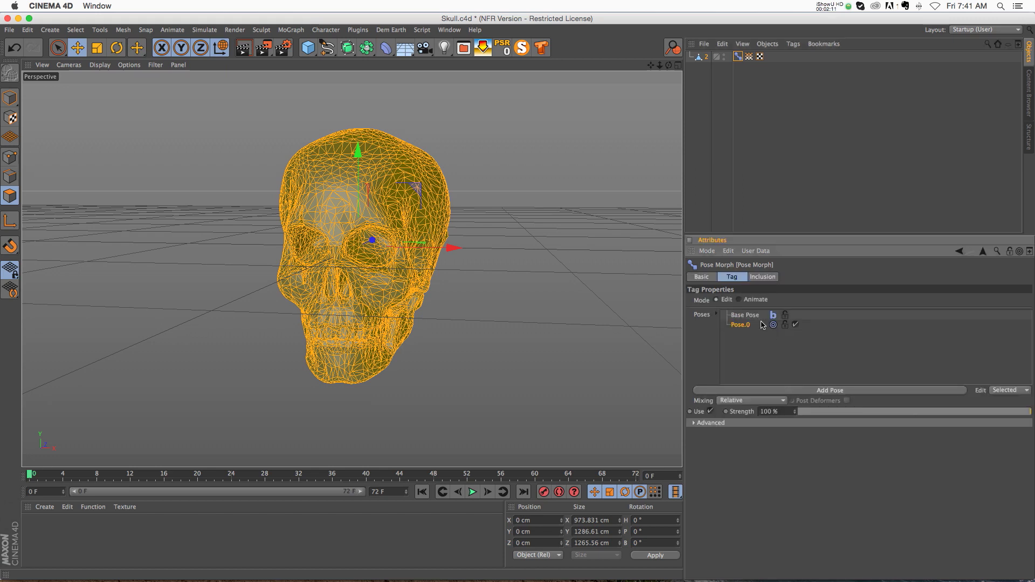
Set the skull's vertex map weight to 100% for the pose being edited
click(748, 57)
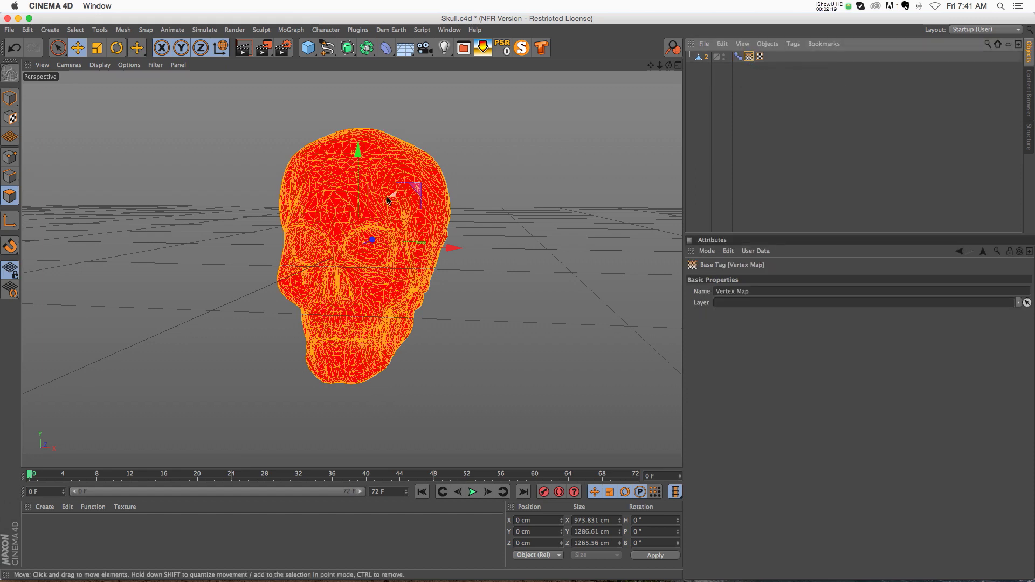
key(v)
mouse_move(397, 190)
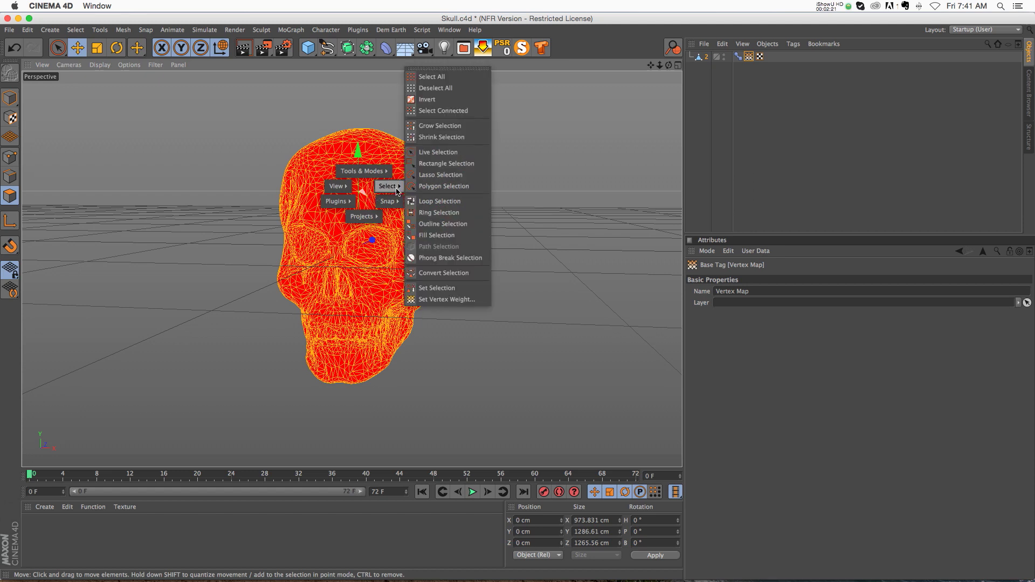
click(446, 299)
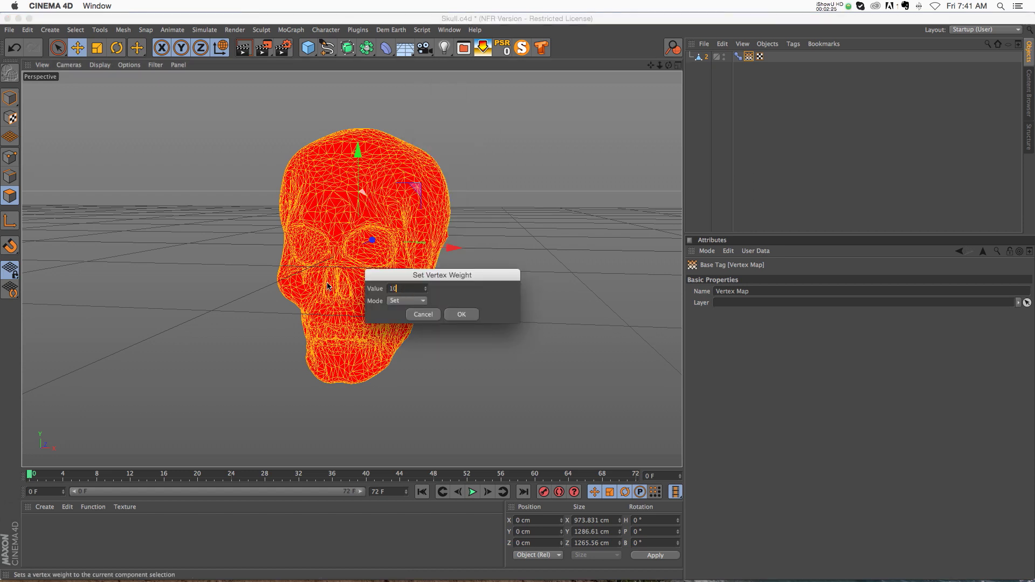
click(466, 317)
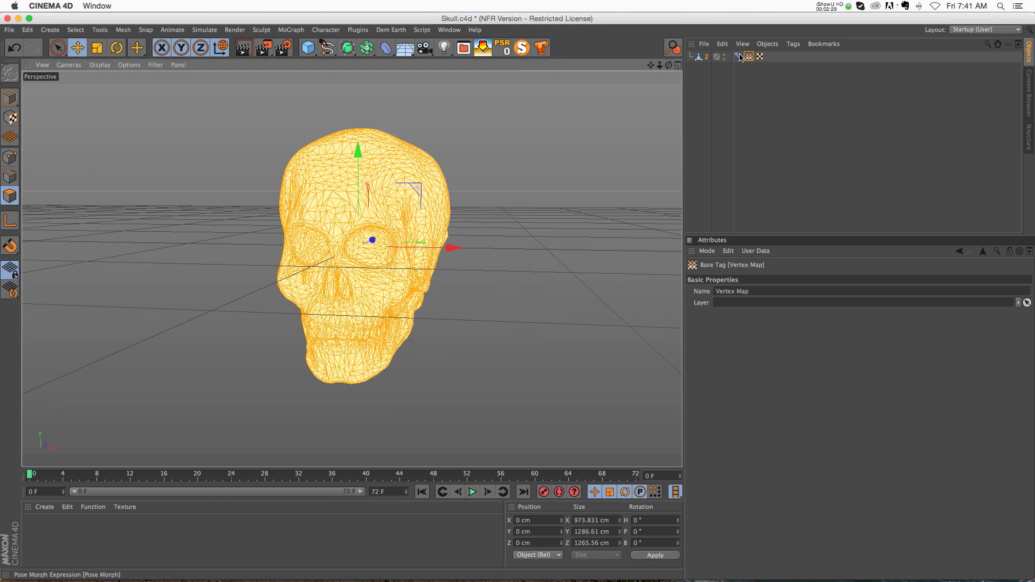
Switch the Pose Morph tag to Animate mode and test its Strength with the vertex map displayed, ending at 100%
click(738, 57)
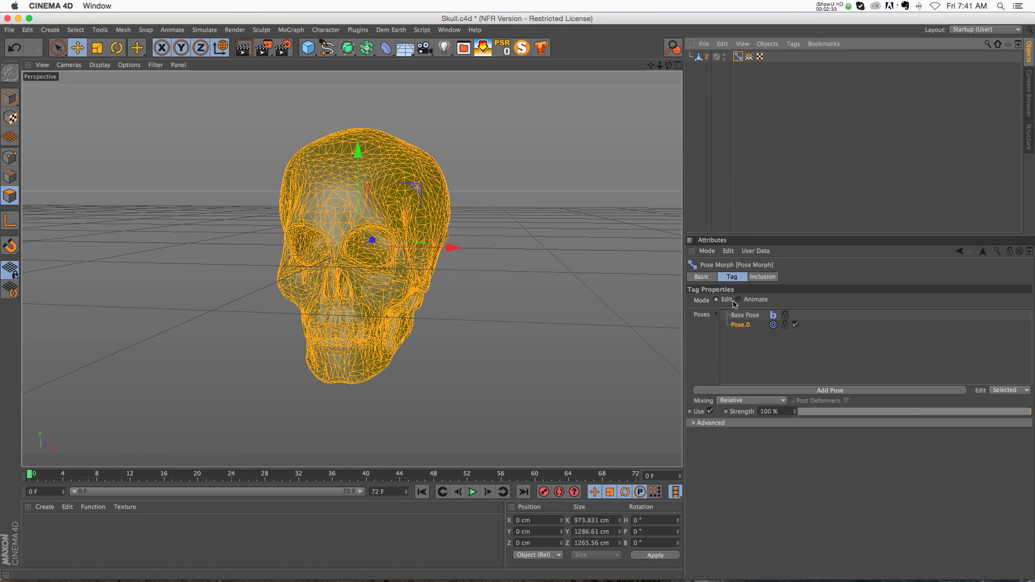
click(738, 300)
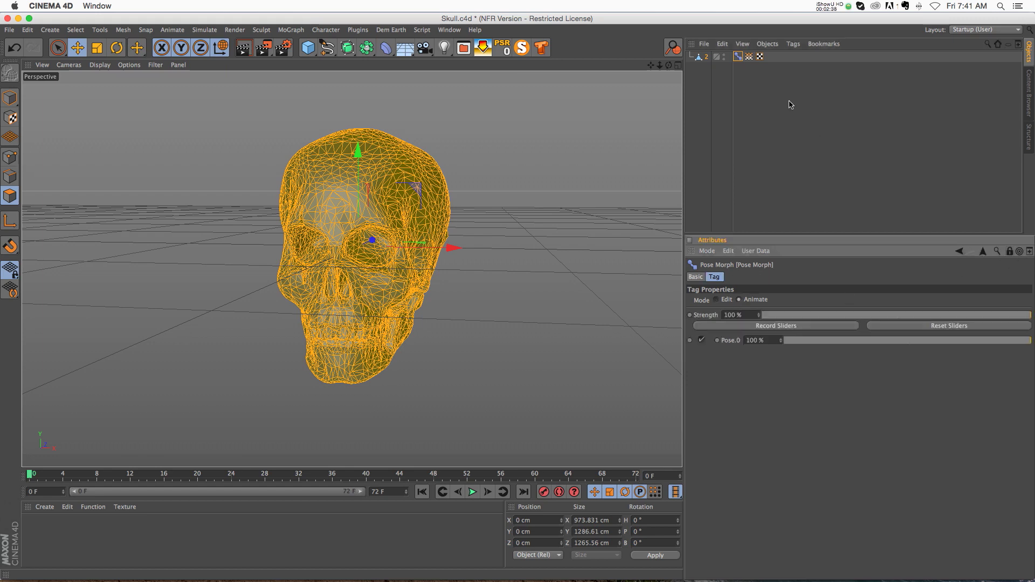
click(749, 58)
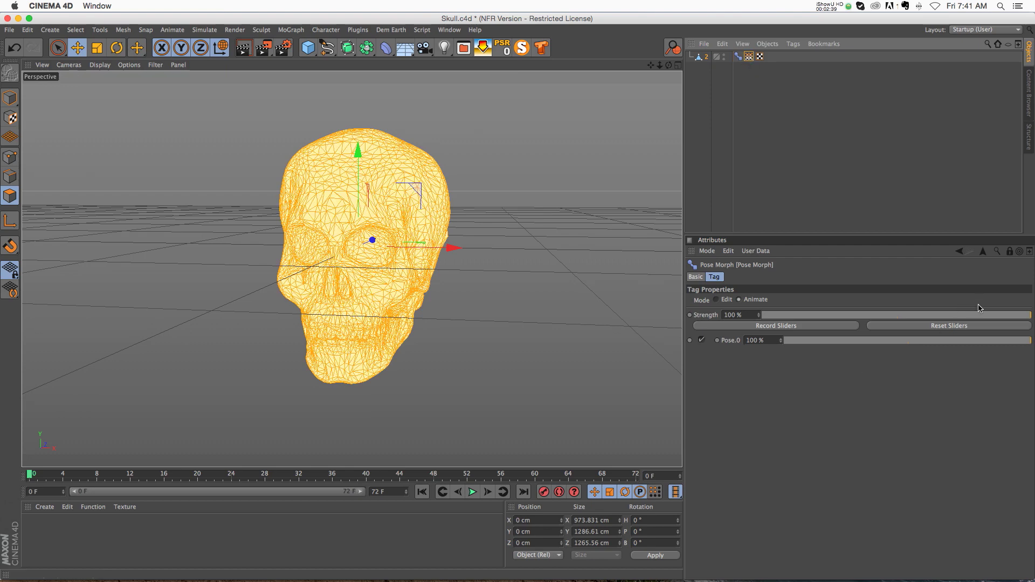
drag(979, 314, 1030, 315)
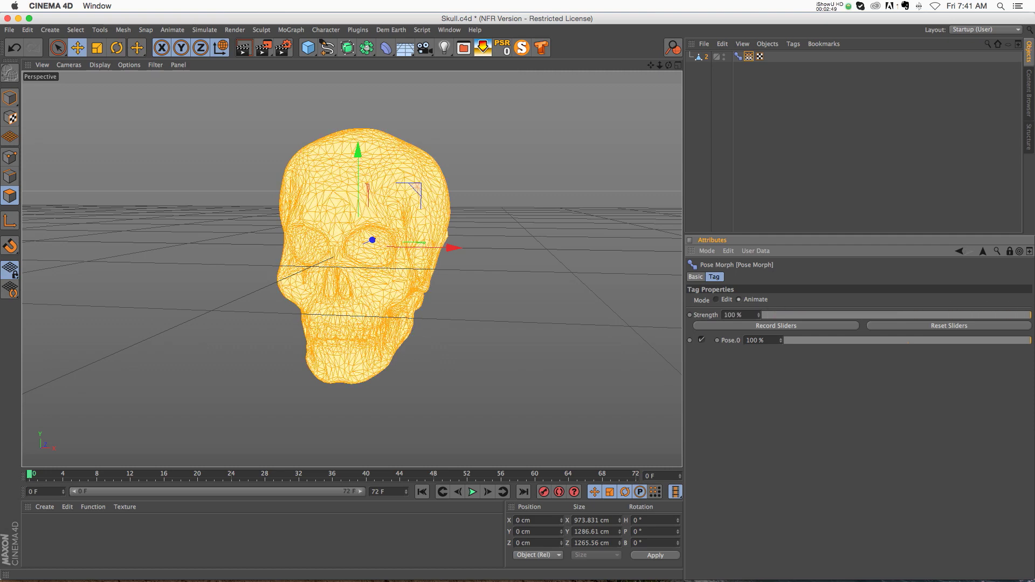
Add a Morph deformer and make it a child of the skull object
drag(668, 65, 577, 59)
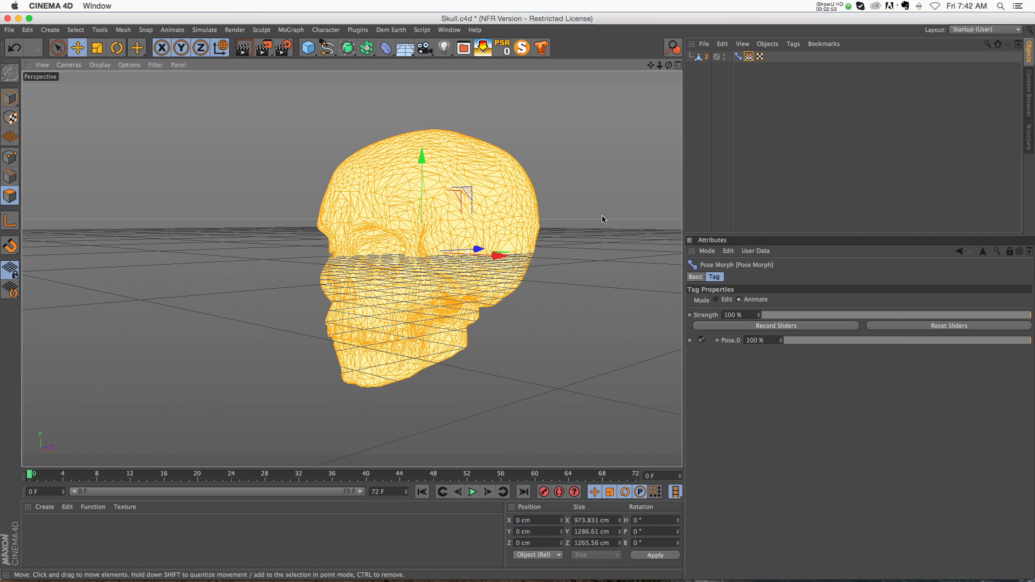
drag(650, 65, 594, 61)
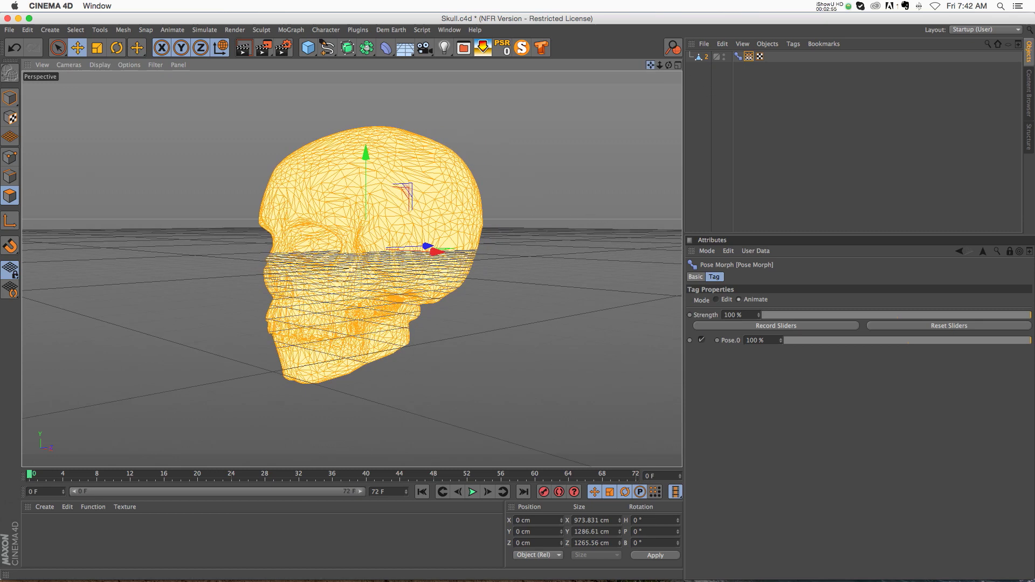
click(385, 50)
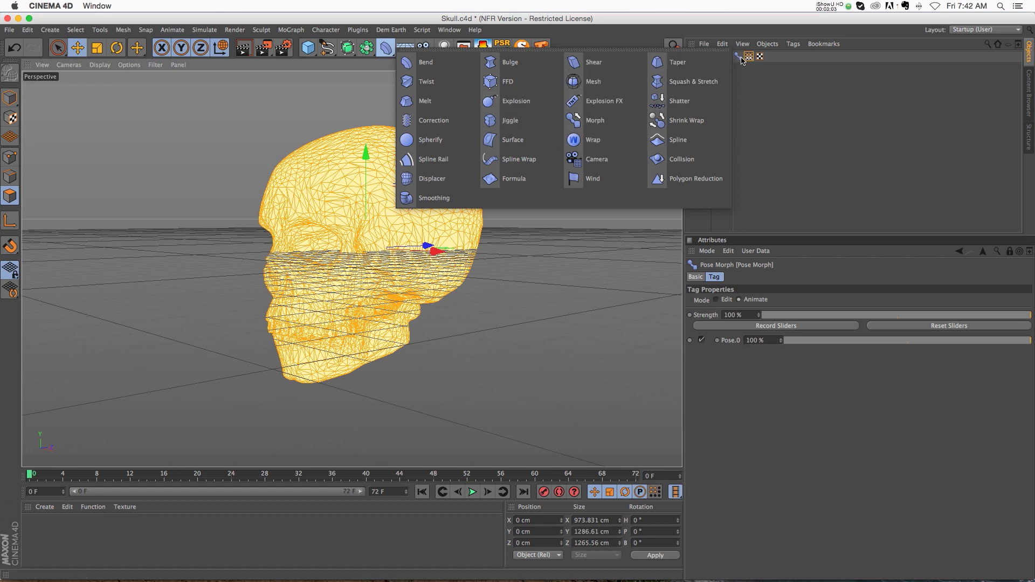
click(582, 123)
drag(714, 58, 706, 68)
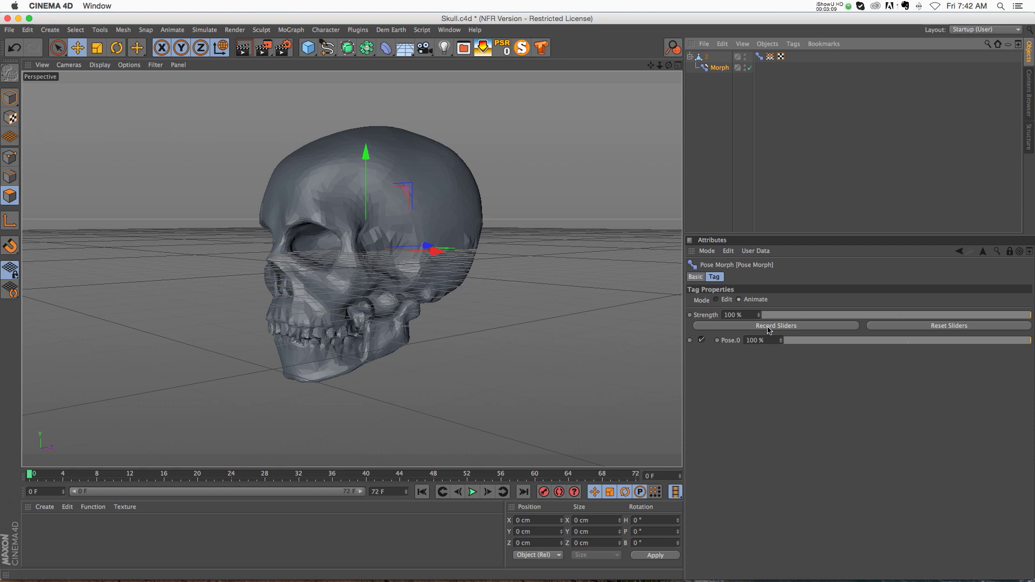
Link the Pose Morph tag to the Morph deformer and set the deformer's falloff shape to Linear
click(1011, 252)
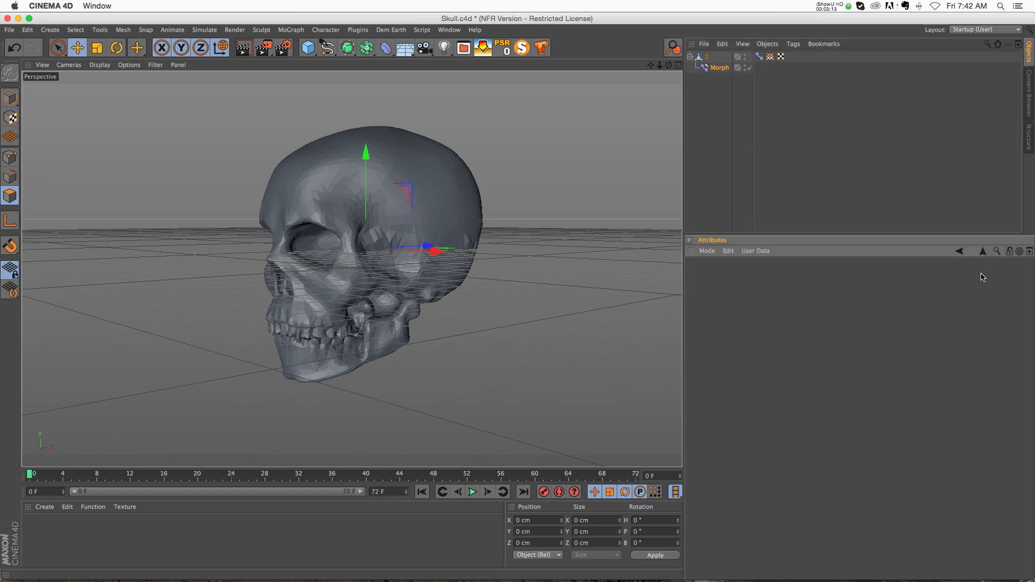
click(715, 69)
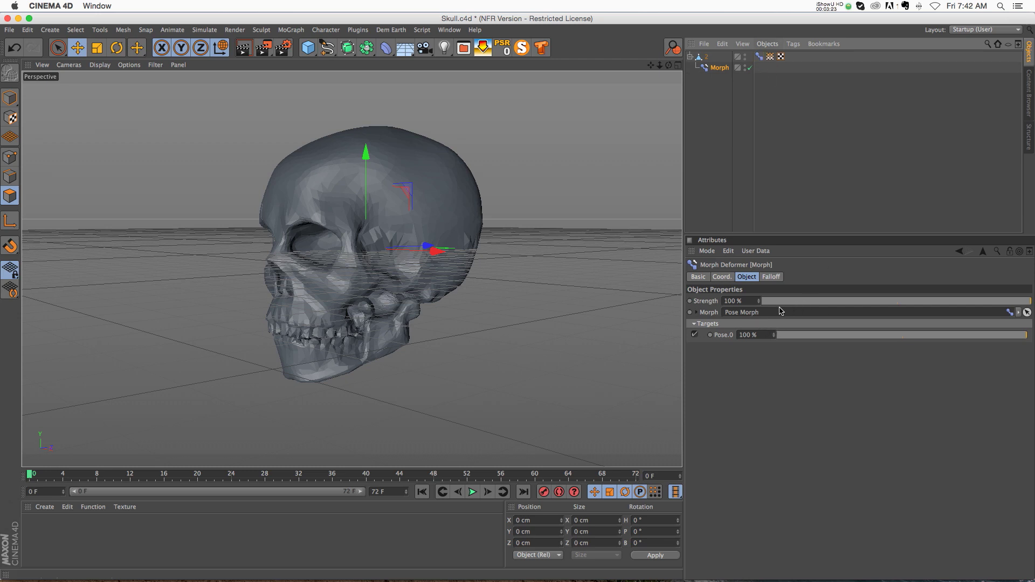
click(771, 278)
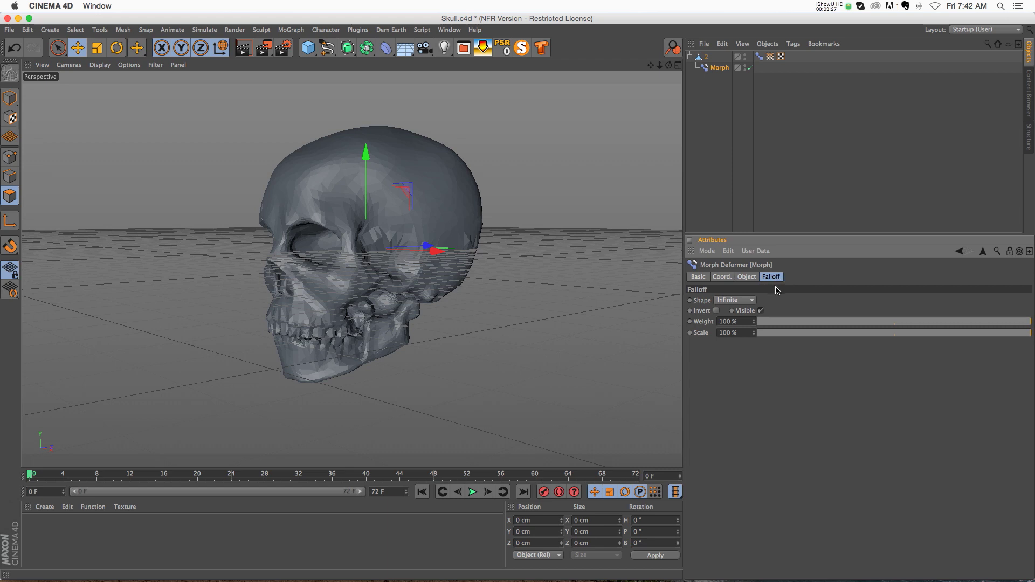
click(737, 301)
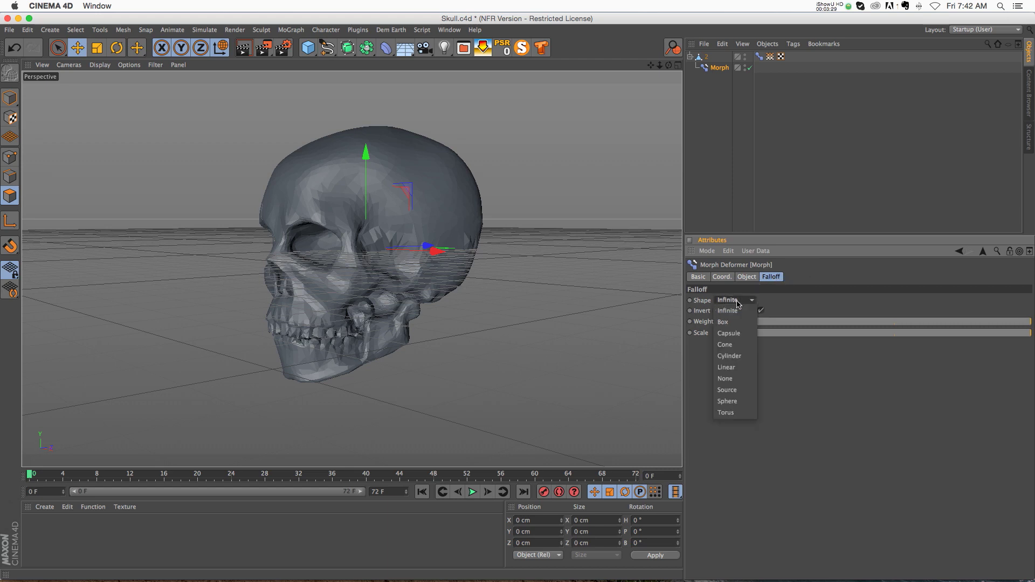
click(737, 369)
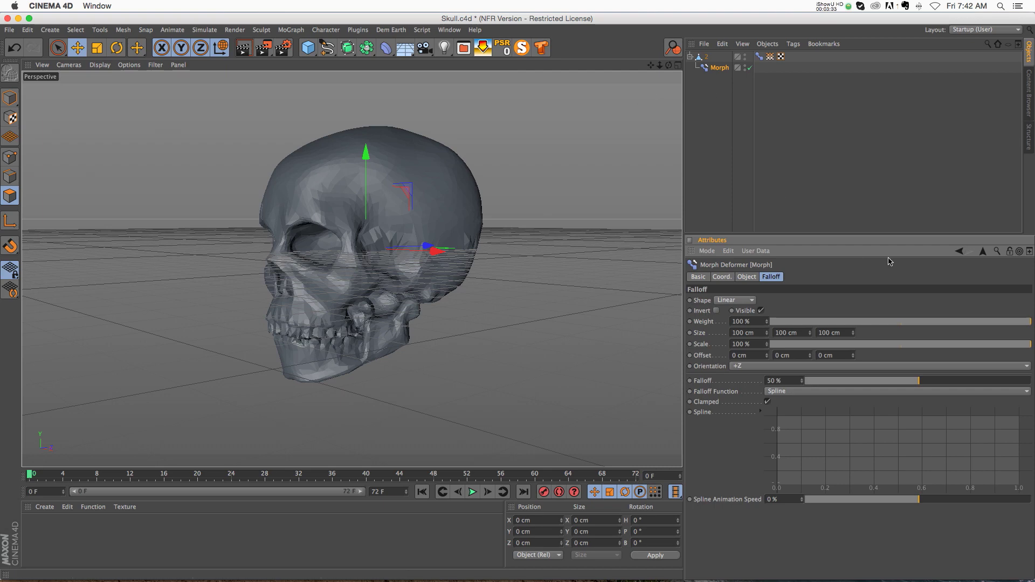
Lock the Morph deformer's falloff attributes in view and display the skull's vertex map from the side
click(1008, 251)
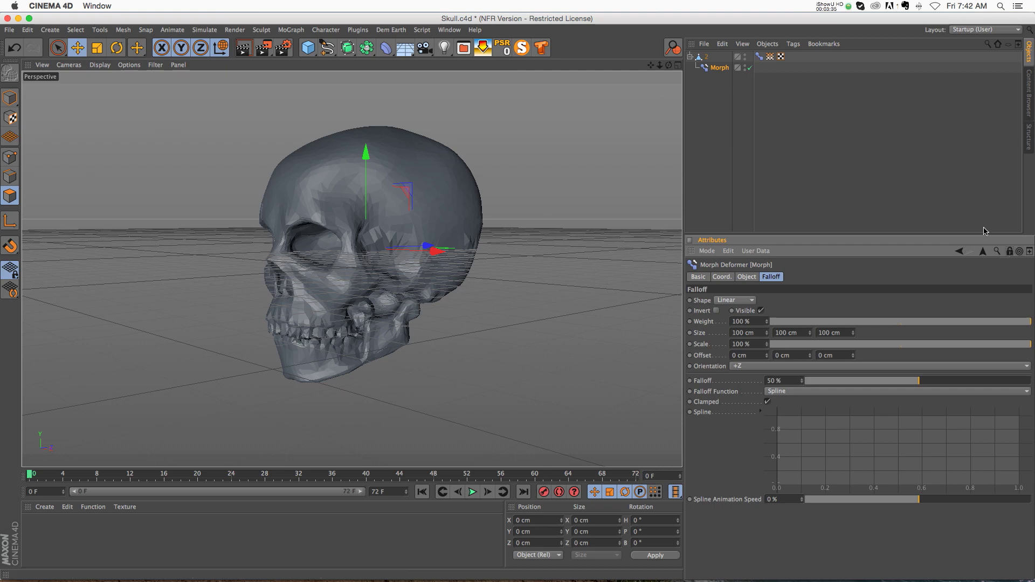
click(769, 56)
alt+drag(530, 171, 530, 183)
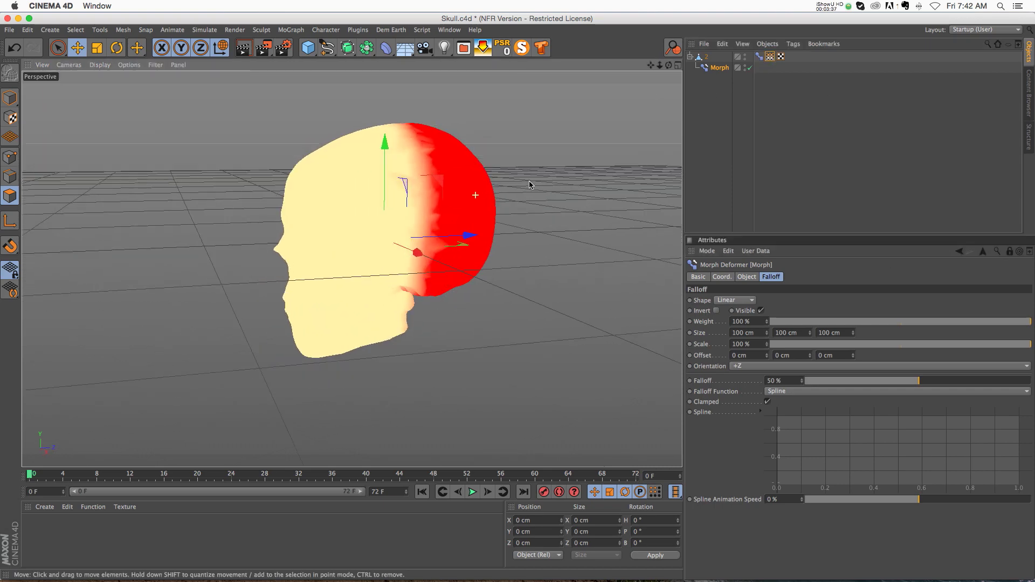
Move the Morph deformer along its Z axis through the skull to test how its linear falloff shifts the vertex map
alt+right_drag(593, 161, 579, 162)
alt+right_drag(377, 204, 367, 202)
alt+drag(382, 191, 365, 210)
click(718, 70)
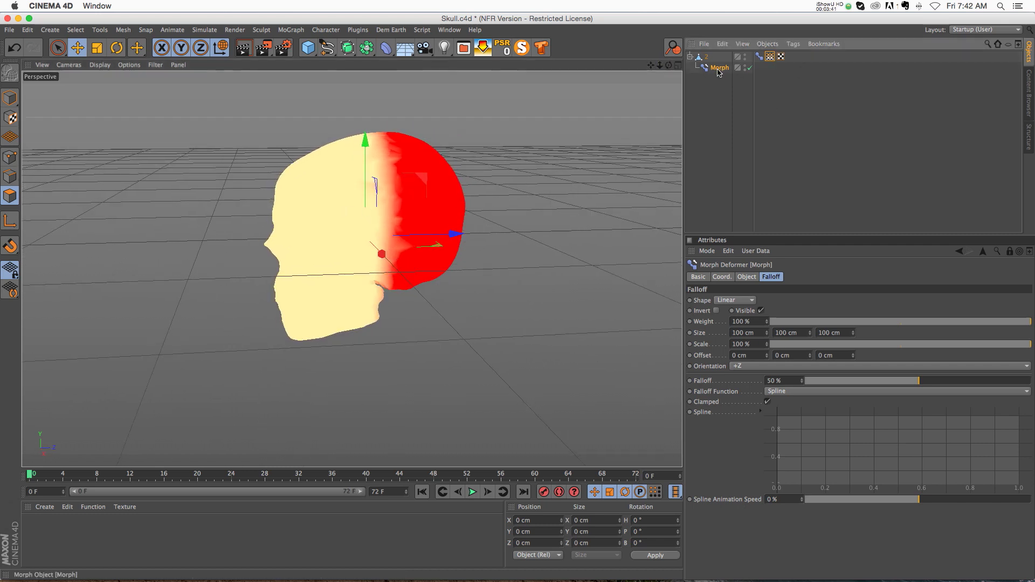
mouse_move(455, 234)
mouse_down()
mouse_move(341, 235)
mouse_move(502, 235)
mouse_move(438, 236)
mouse_up()
drag(766, 344, 766, 242)
mouse_move(439, 239)
mouse_down()
mouse_move(337, 237)
mouse_move(531, 236)
mouse_move(260, 225)
mouse_move(394, 222)
mouse_move(431, 237)
mouse_move(550, 241)
mouse_move(338, 249)
mouse_move(454, 251)
mouse_move(434, 253)
mouse_up()
alt+drag(326, 239, 203, 236)
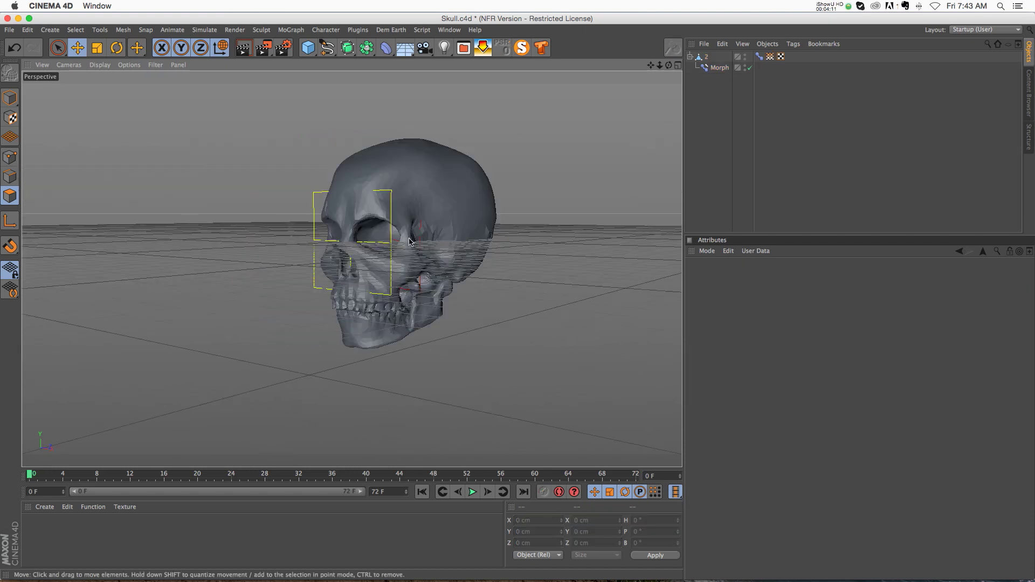
alt+drag(390, 242, 318, 236)
alt+middle_drag(405, 258, 342, 269)
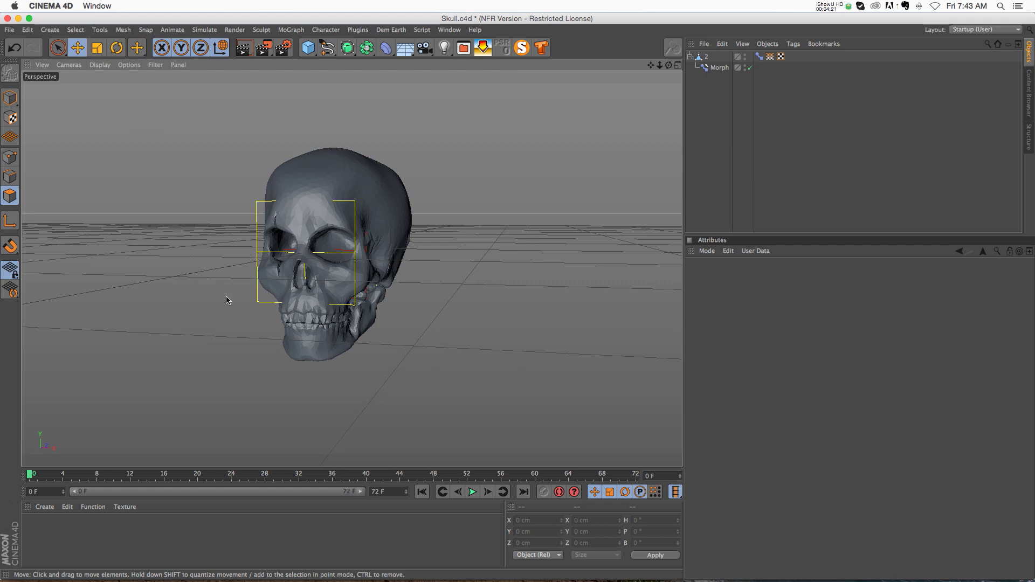
Switch to Google Chrome and bring up the weight map propagation video page on Vimeo with its description
mouse_move(213, 568)
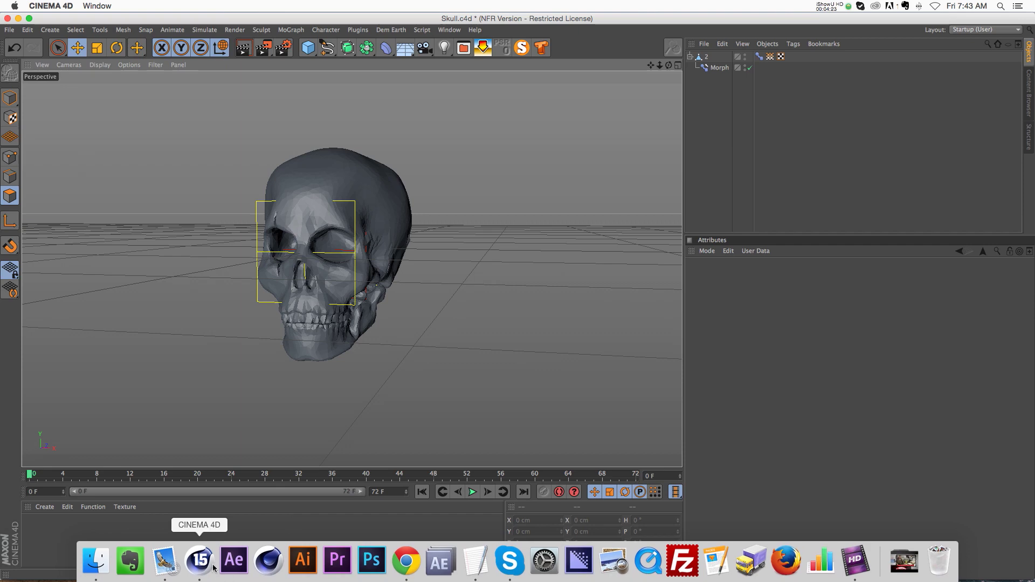
click(409, 563)
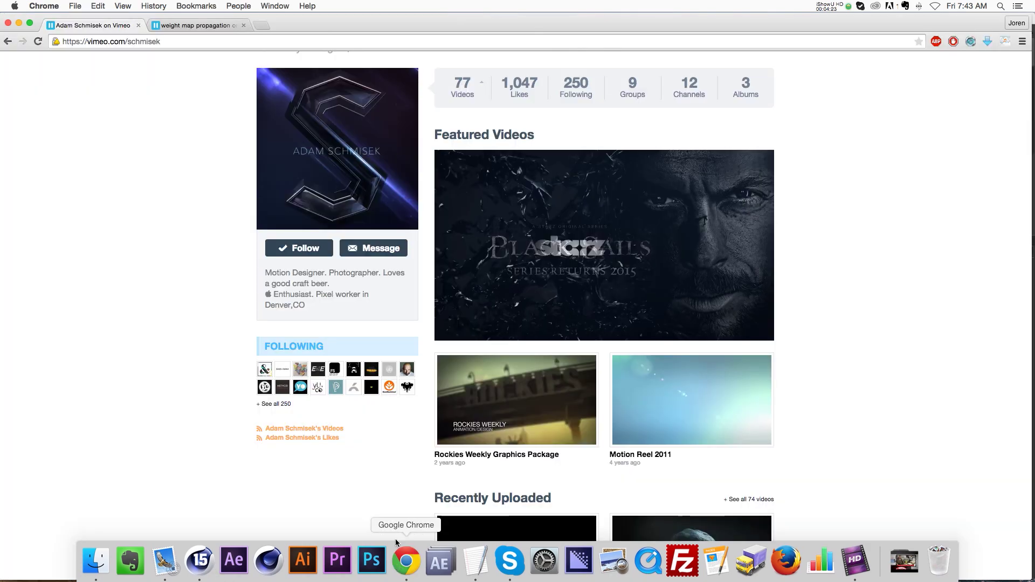
click(169, 24)
scroll(184, 288, down, 3)
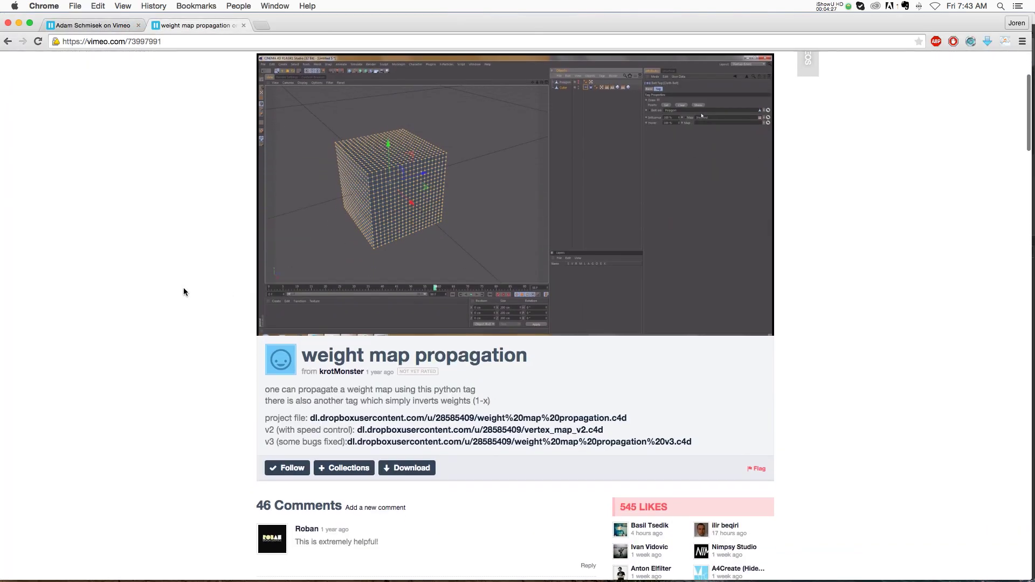
scroll(184, 287, down, 3)
scroll(396, 291, up, 4)
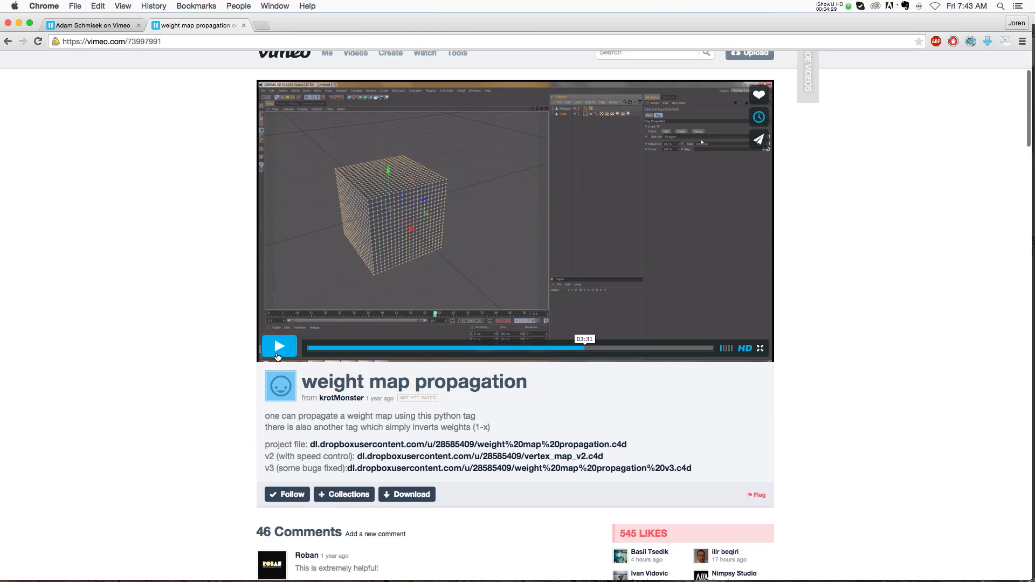
Play the weight map propagation video, skipping through its vertex map and cloth tearing sections, and pause it
click(279, 348)
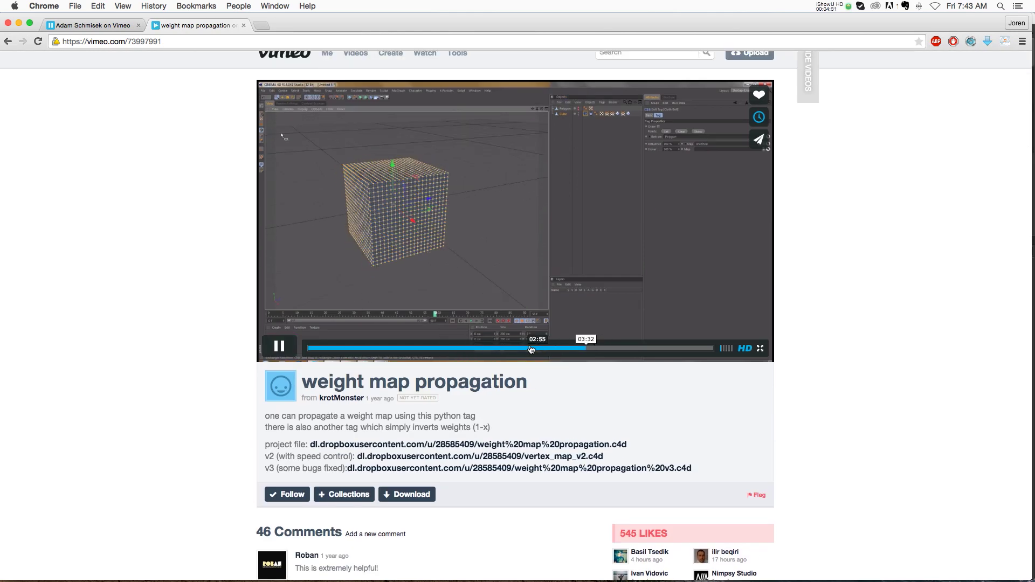
click(458, 348)
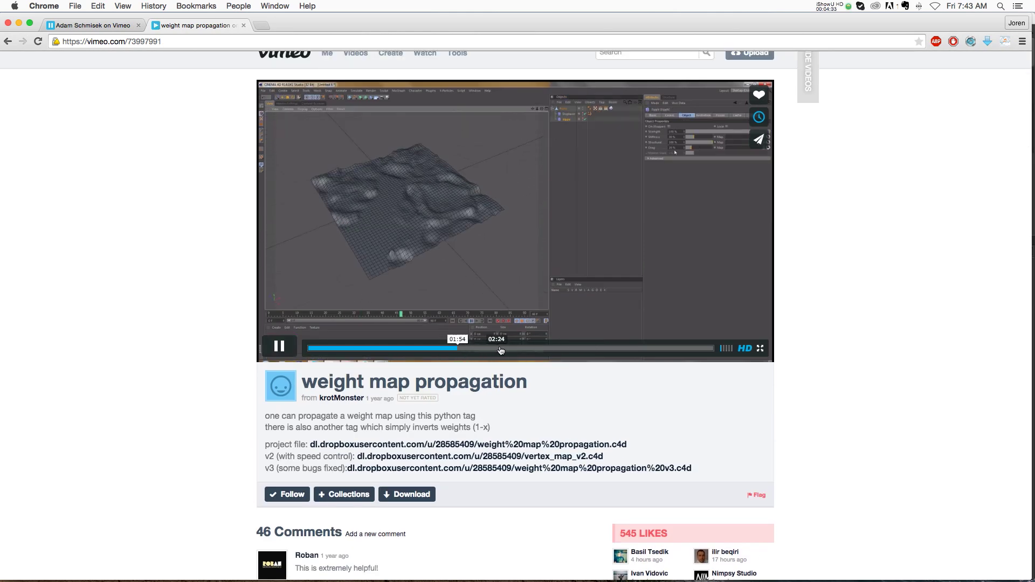
click(513, 348)
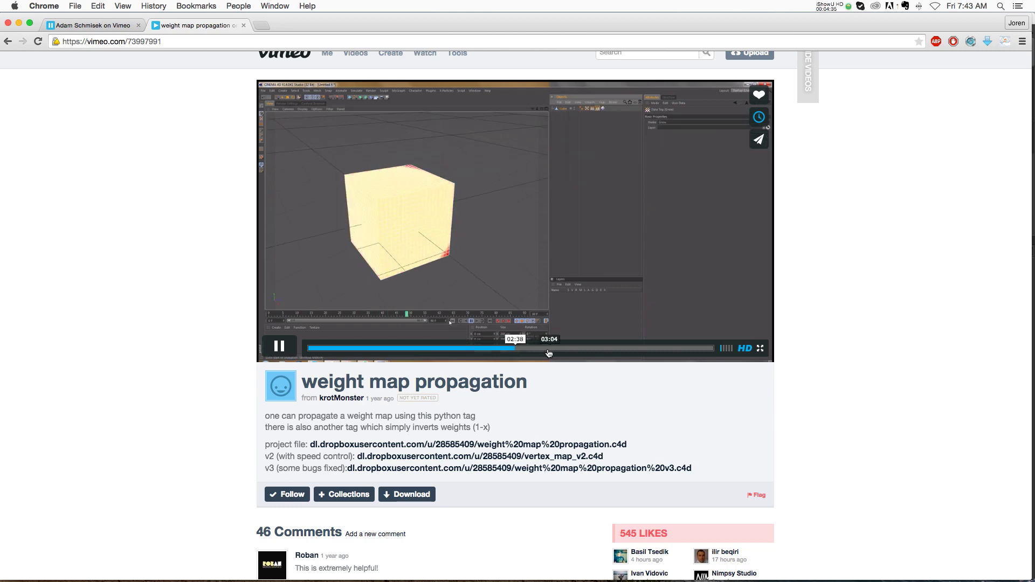
click(537, 348)
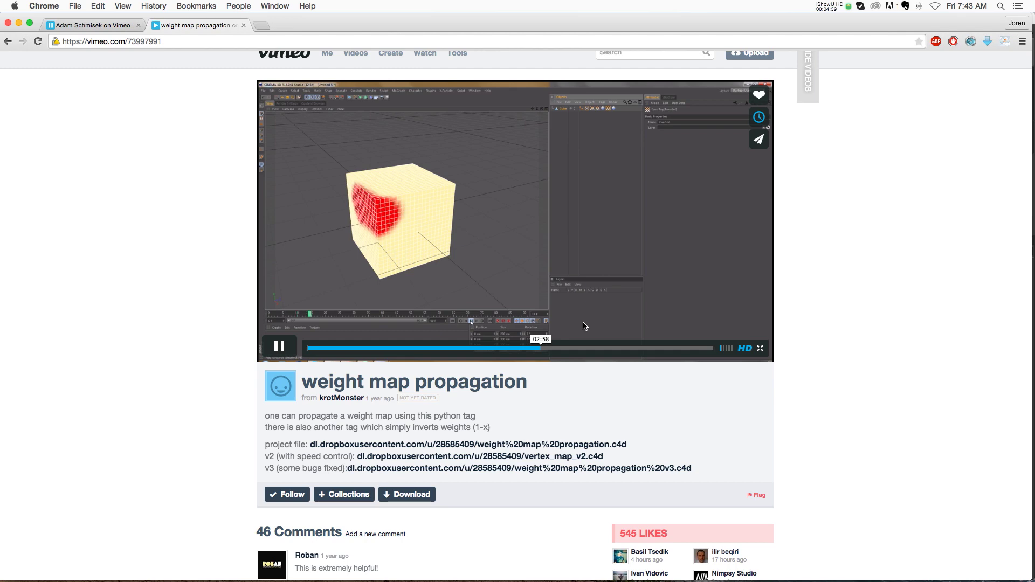
click(578, 347)
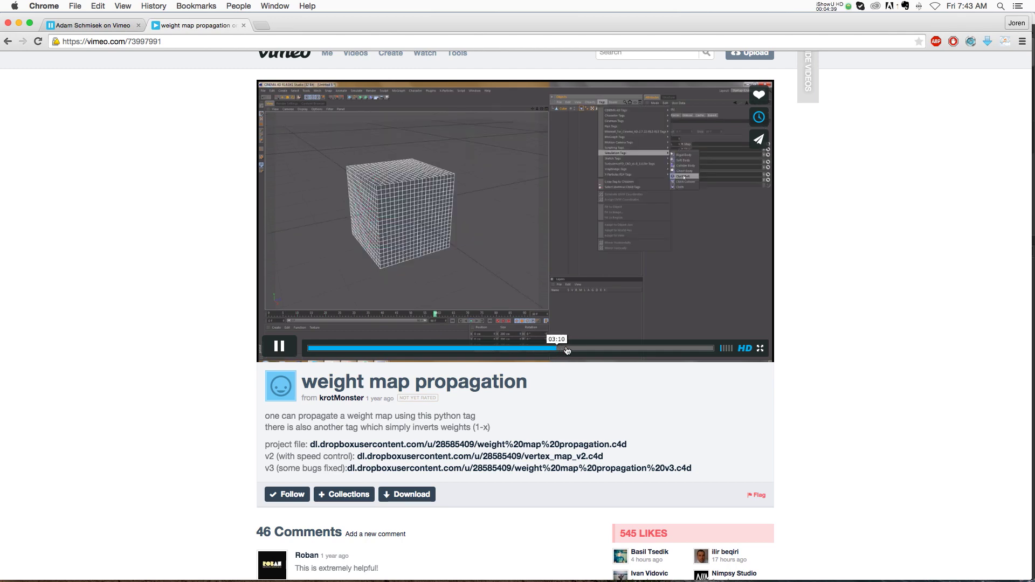
click(613, 350)
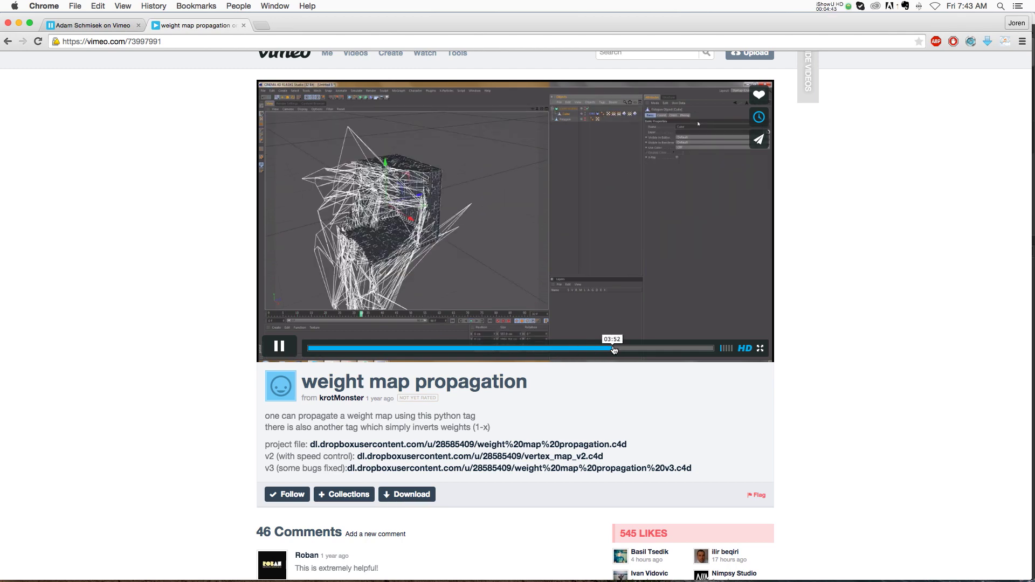
click(632, 350)
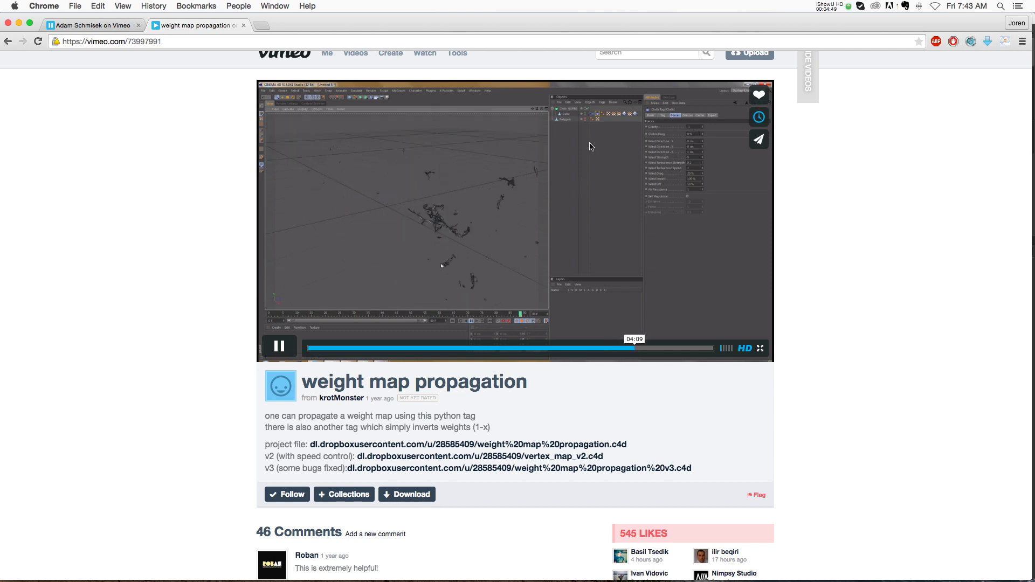
scroll(97, 305, down, 1)
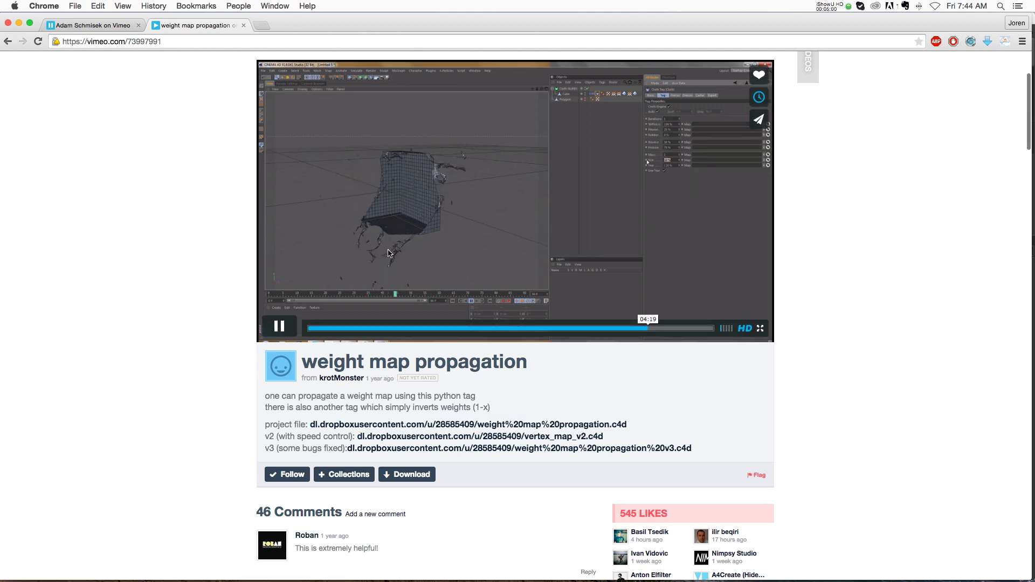
click(285, 327)
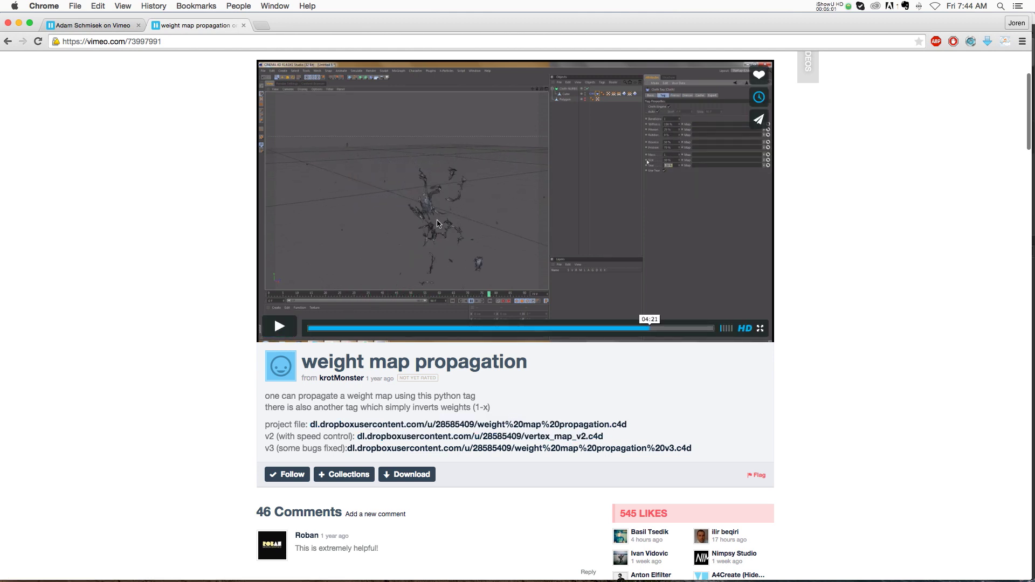
Play the featured Black Sails video on the motion designer's Vimeo profile and pause it
click(107, 26)
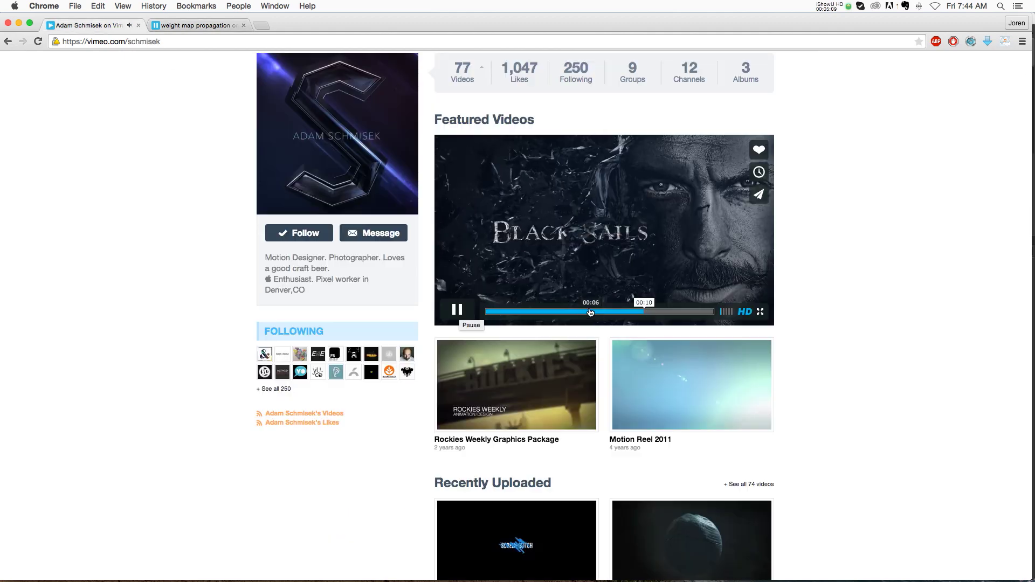
click(457, 311)
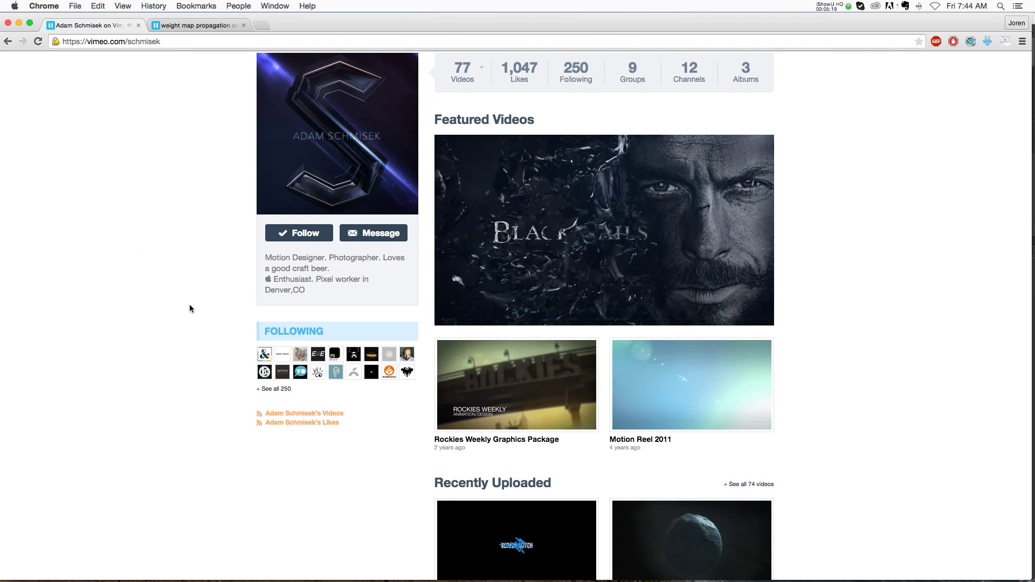
Switch to Cinema 4D, bring up the open Tear Test.c4d scene and select the Attractor object
mouse_move(683, 239)
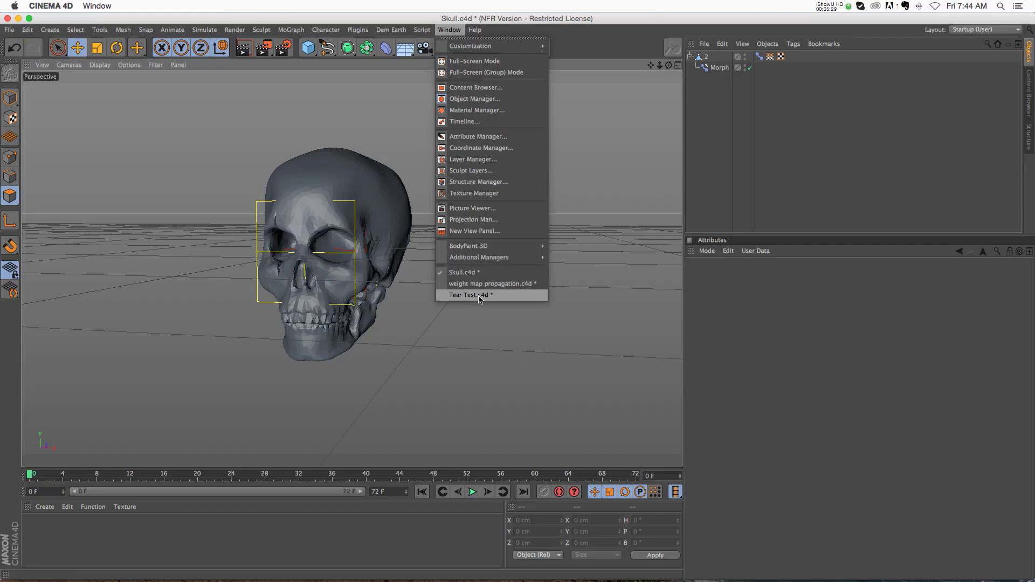
click(477, 295)
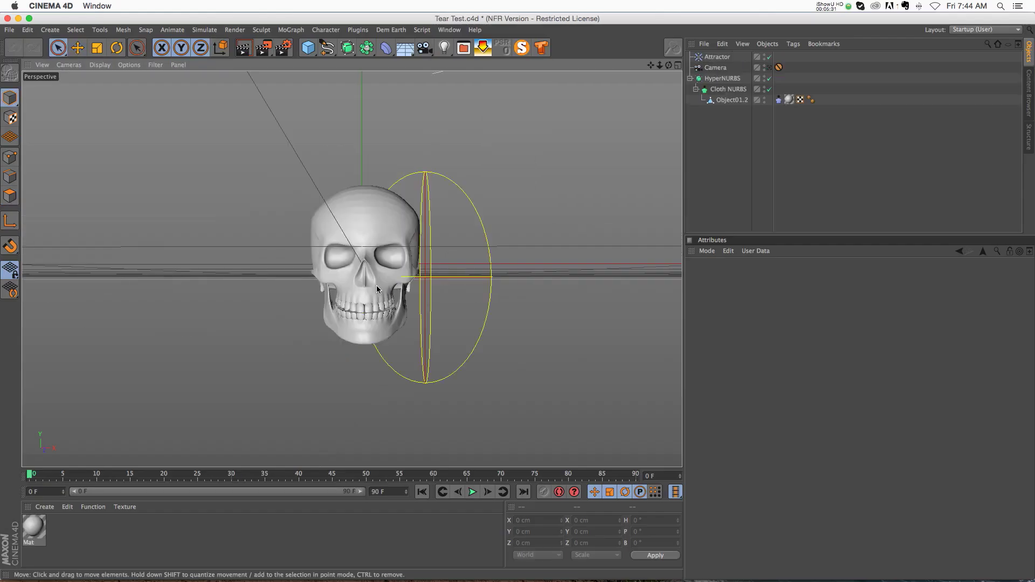
click(710, 56)
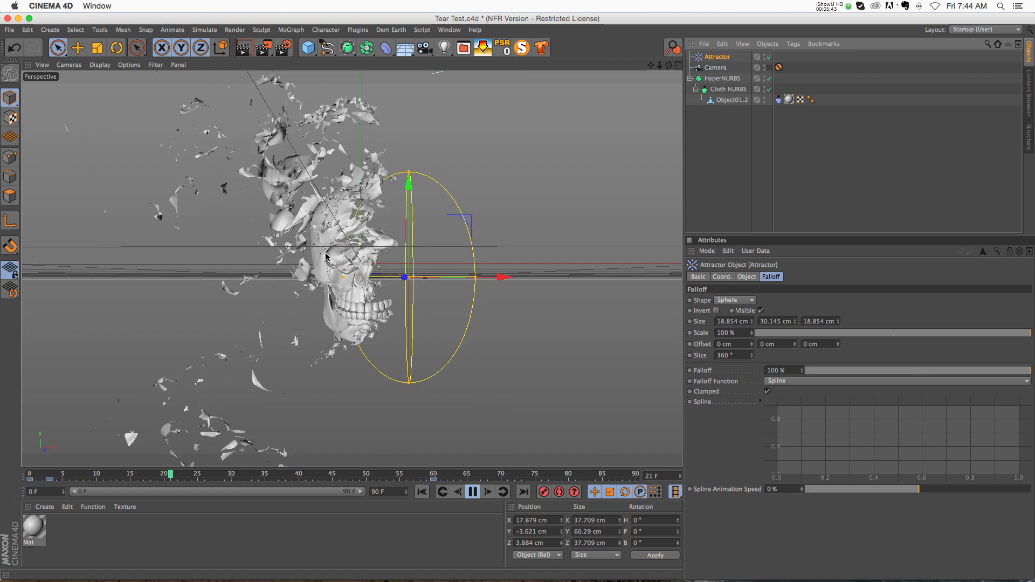
Stop the skull's tear simulation playback and scrub the timeline back to frame 0
click(474, 492)
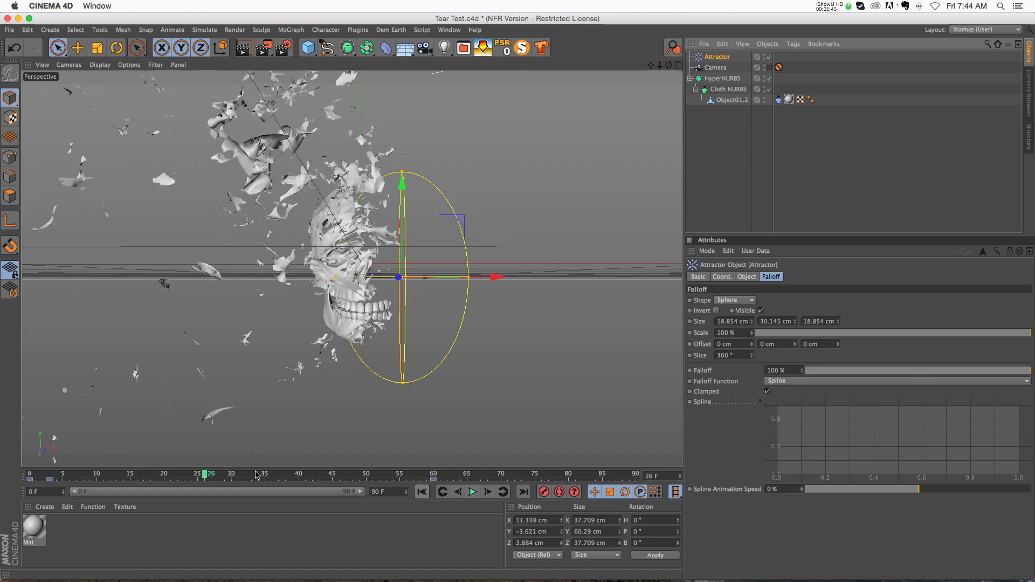
click(123, 481)
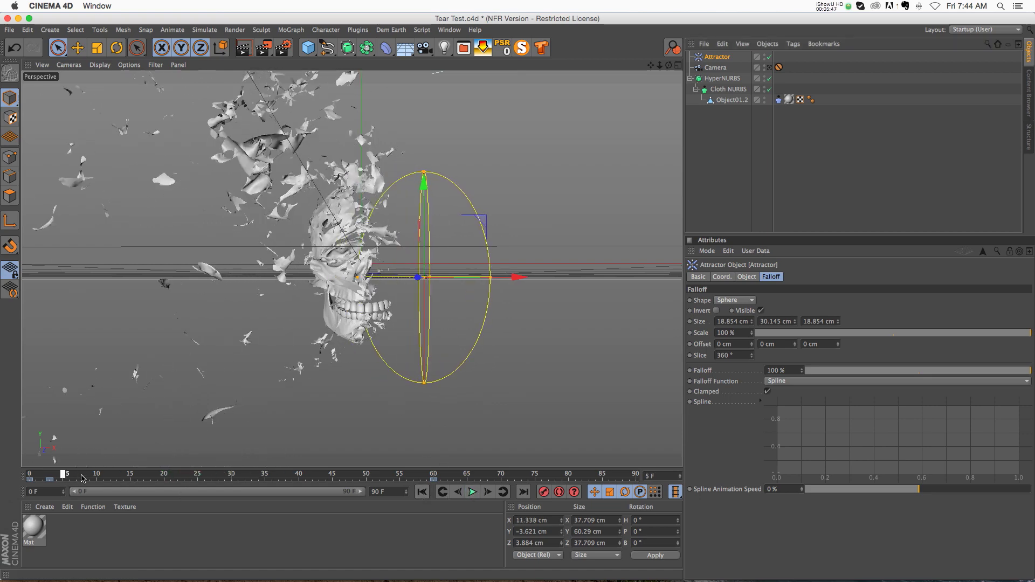
drag(123, 478, 10, 479)
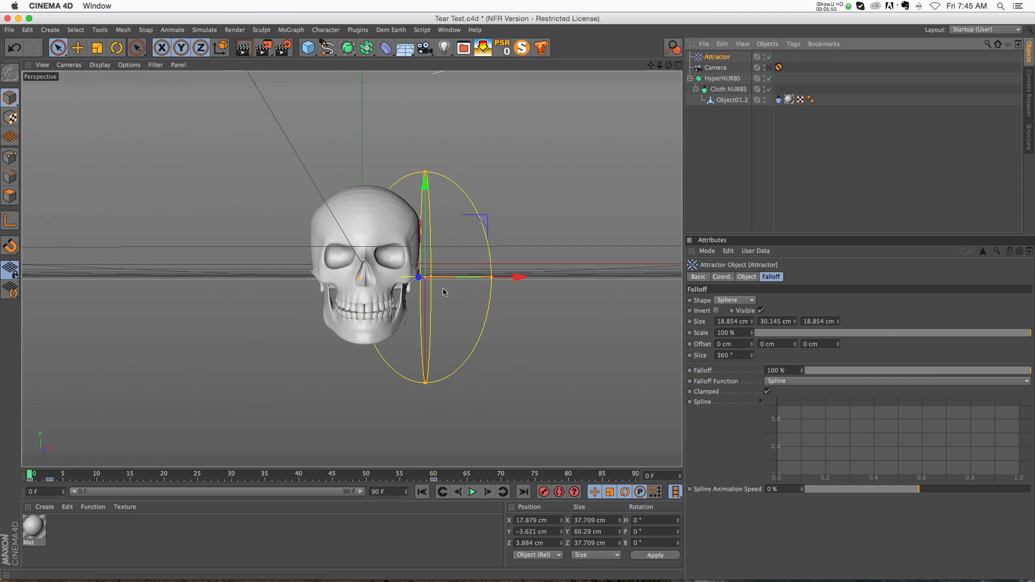
Replay the cloth tear simulation to examine how the Attractor pulls the skull apart, stop it and return to the start
click(474, 494)
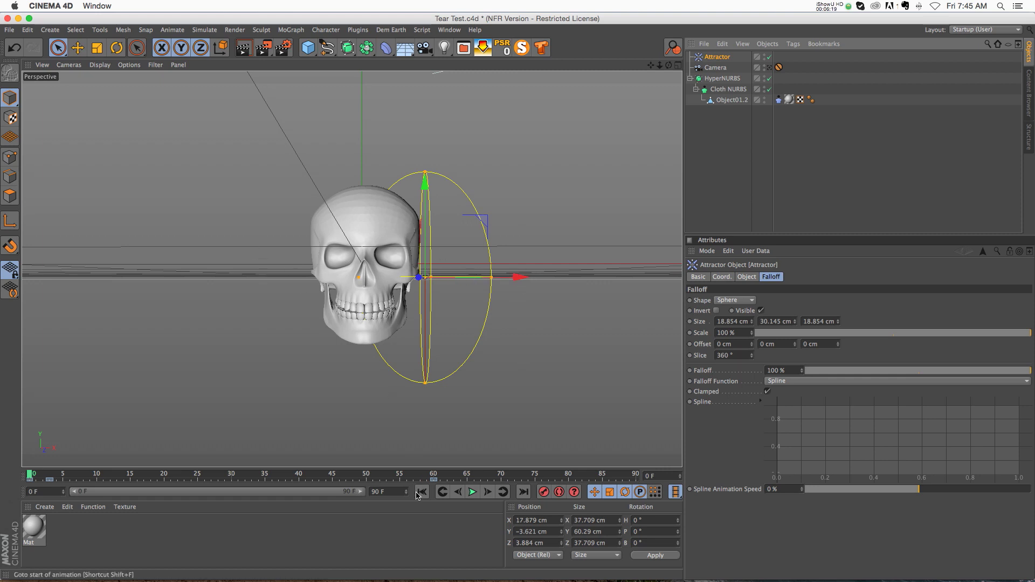
click(472, 492)
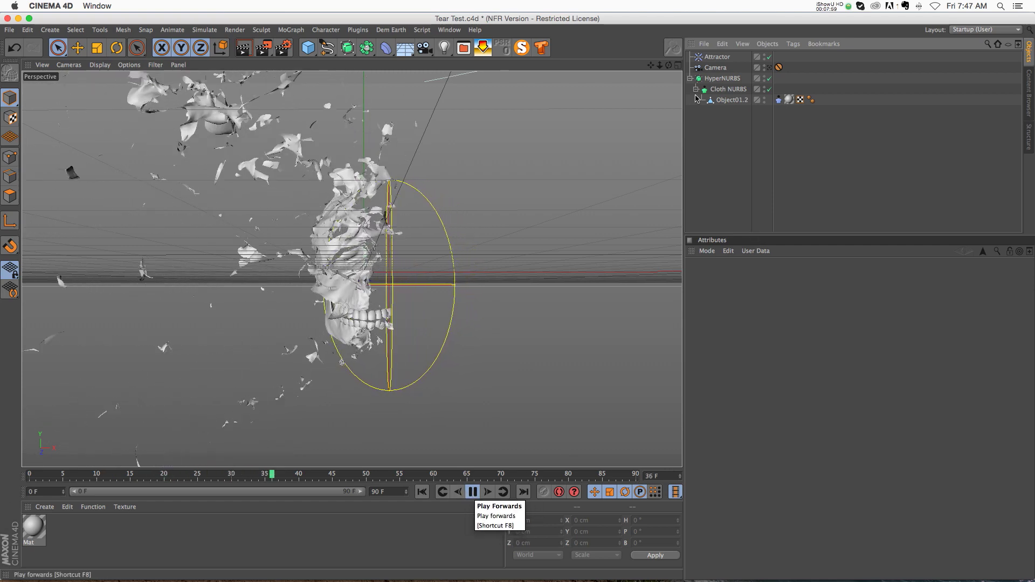
click(473, 491)
click(421, 492)
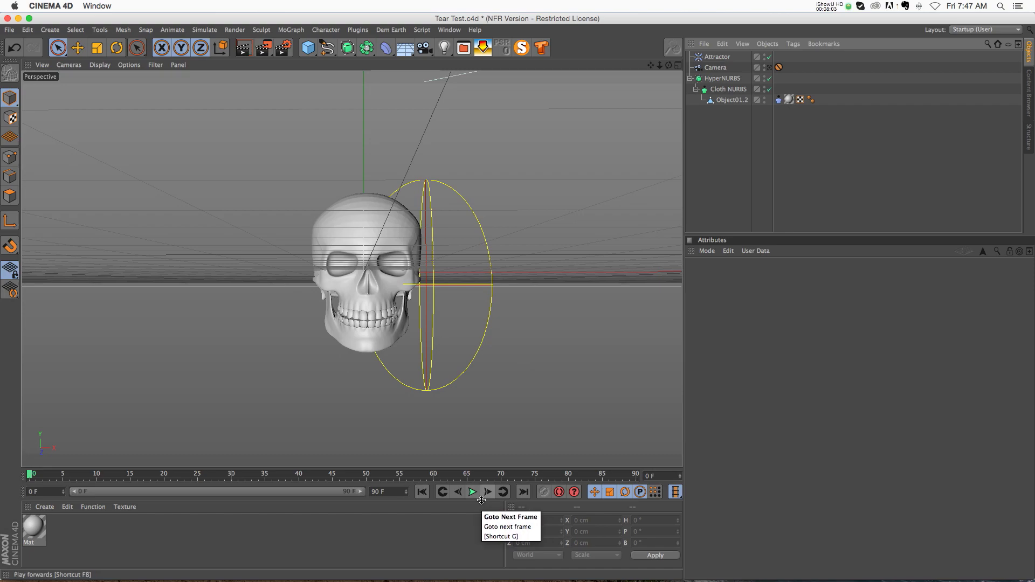